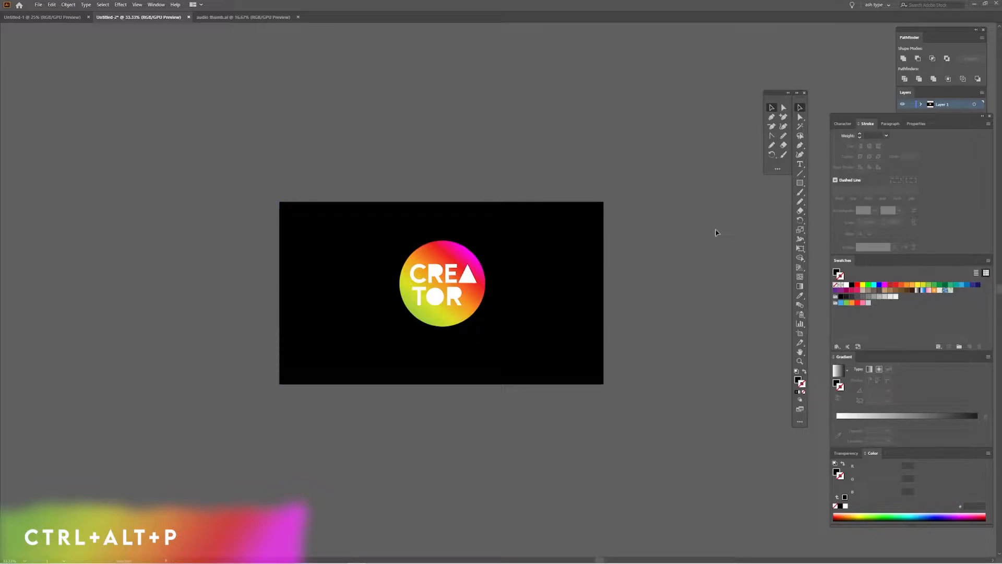
Duplicate the artboard with its CREATOR logo artwork directly below the original, aligned vertically with it
{"action": "key", "text": "ctrl+alt+p"}
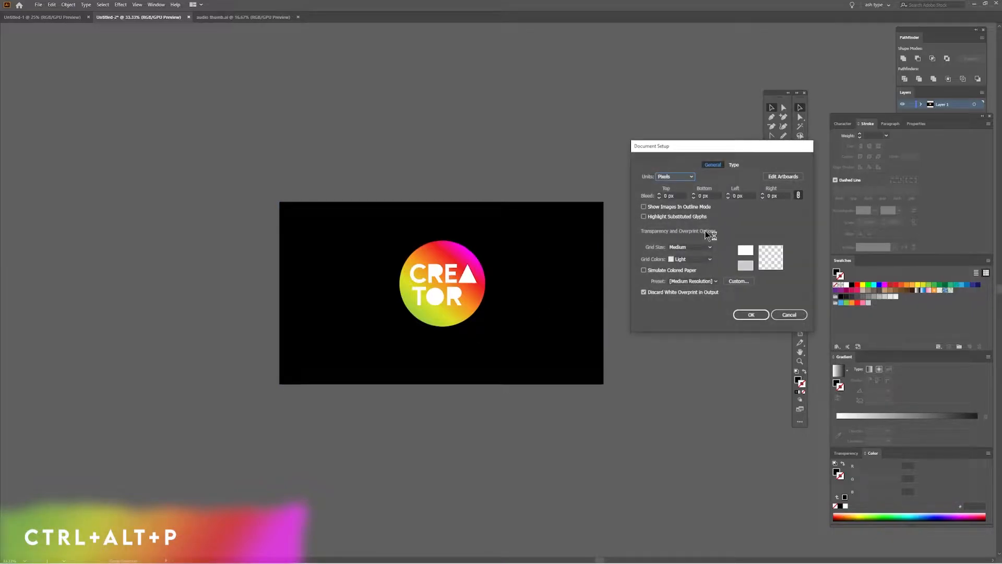
{"action": "left_click_drag", "start_coordinate": [734, 147], "coordinate": [665, 138]}
{"action": "left_click", "coordinate": [708, 168]}
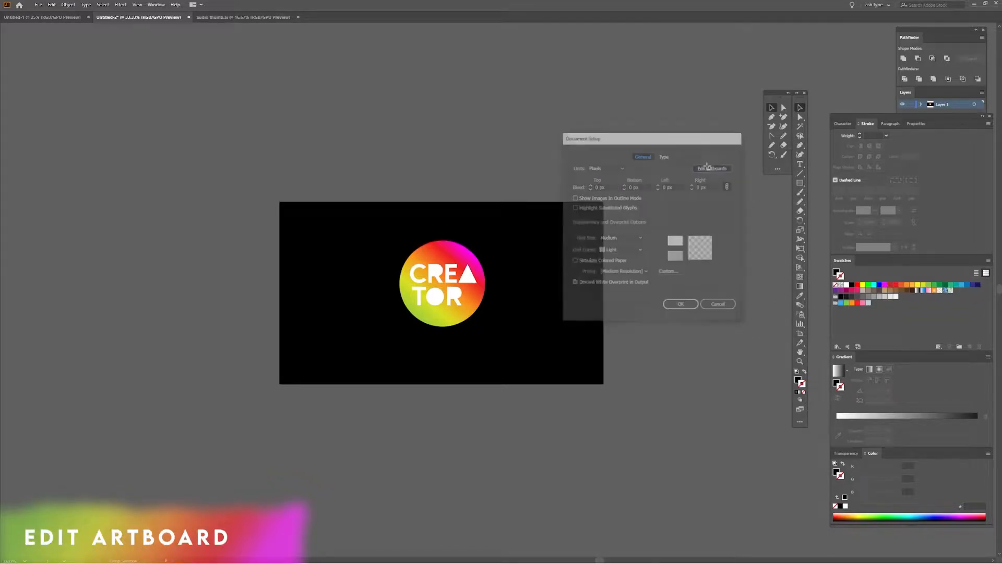
{"action": "left_click_drag", "start_coordinate": [554, 305], "coordinate": [549, 499]}
{"action": "scroll", "coordinate": [614, 444], "scroll_direction": "down", "scroll_amount": 4}
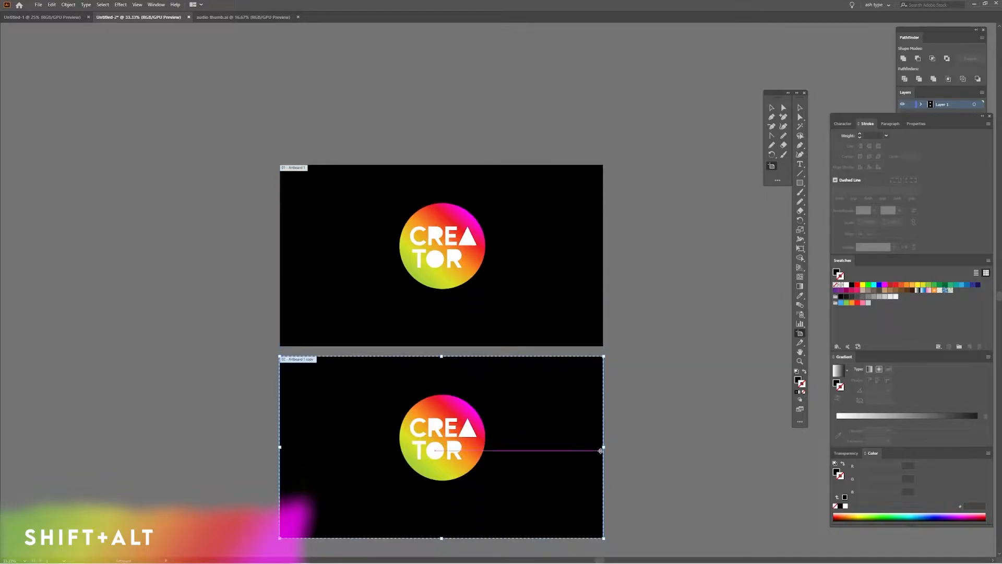
{"action": "scroll", "coordinate": [614, 444], "scroll_direction": "down", "scroll_amount": 2}
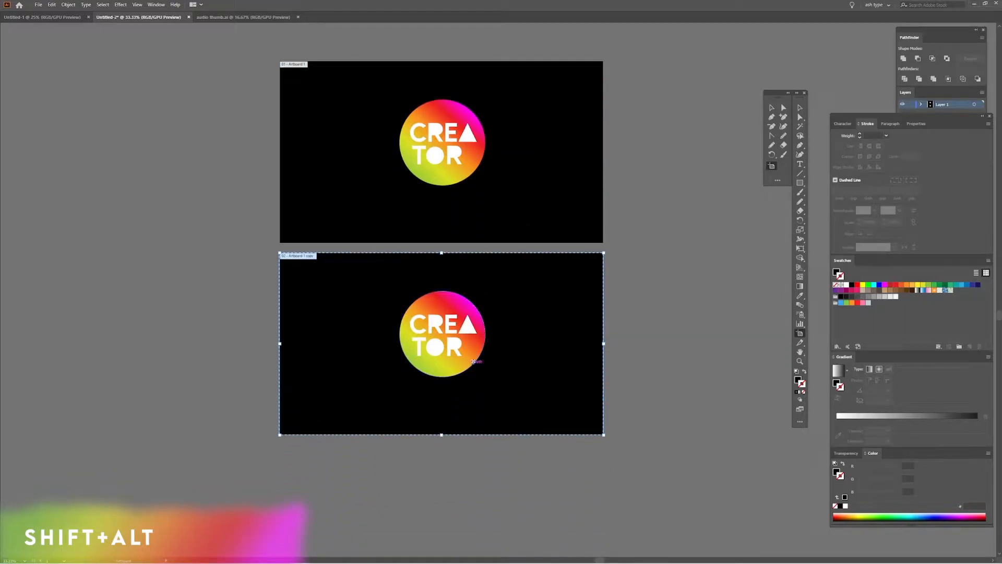
{"action": "left_click", "coordinate": [772, 108]}
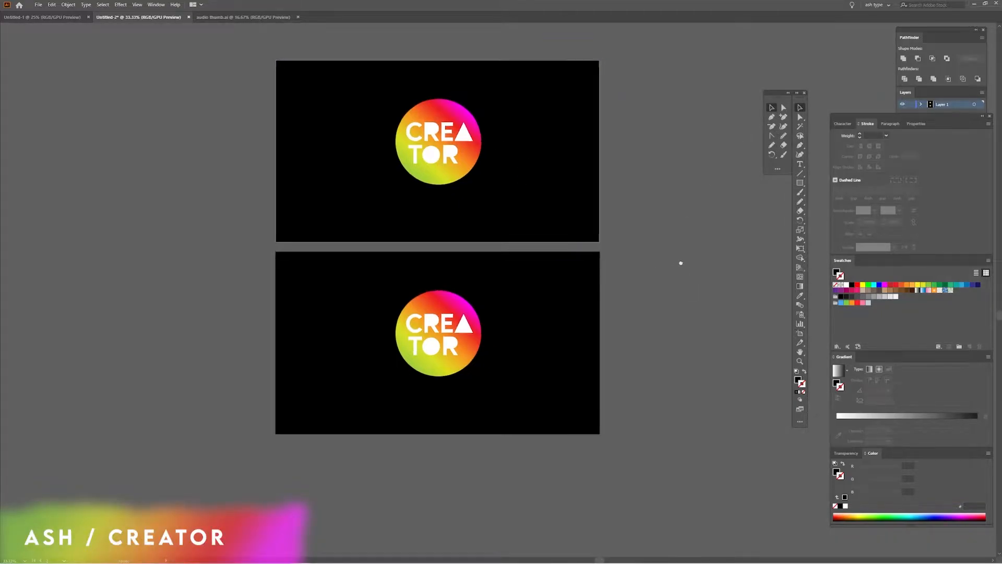
Delete the white triangle A and circle O from the logo on the upper artboard
{"action": "left_click_drag", "start_coordinate": [684, 265], "coordinate": [658, 281]}
{"action": "left_click", "coordinate": [437, 166]}
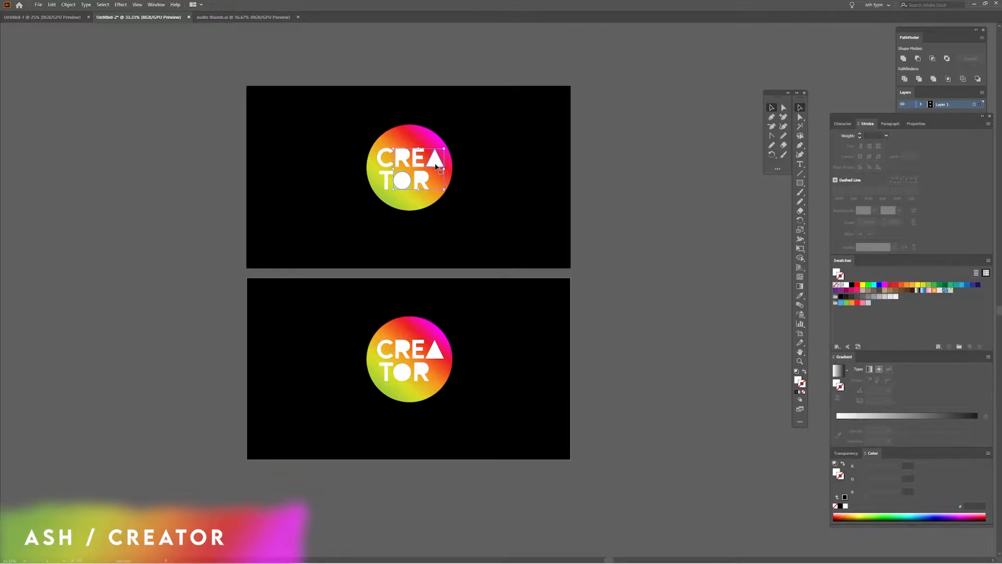
{"action": "key", "text": "Delete"}
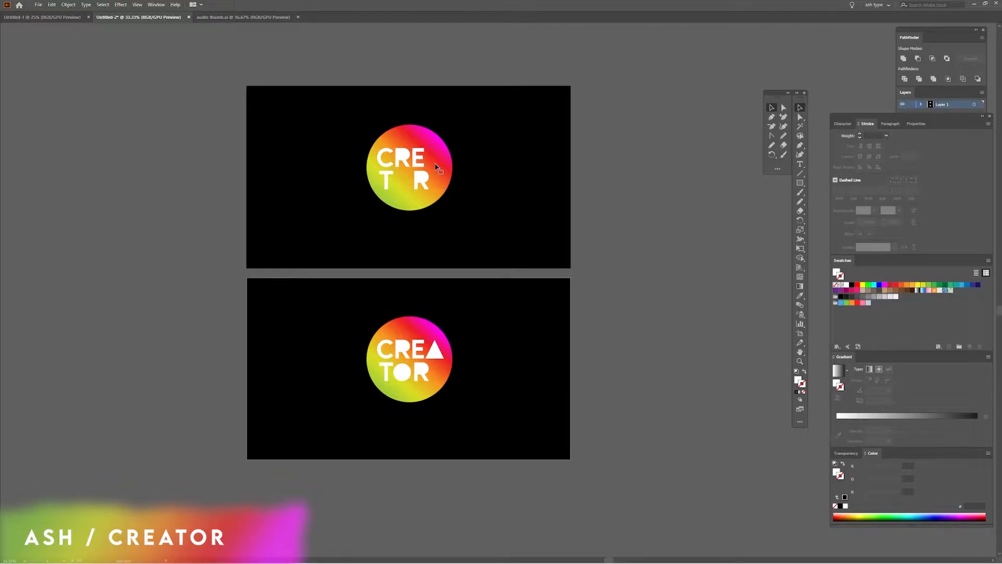
{"action": "key", "text": "Delete"}
Delete the C, R, E, T and R letters and the gradient circle on the lower artboard, keeping only the triangle and white circle
{"action": "left_click", "coordinate": [406, 354]}
{"action": "key", "text": "Delete"}
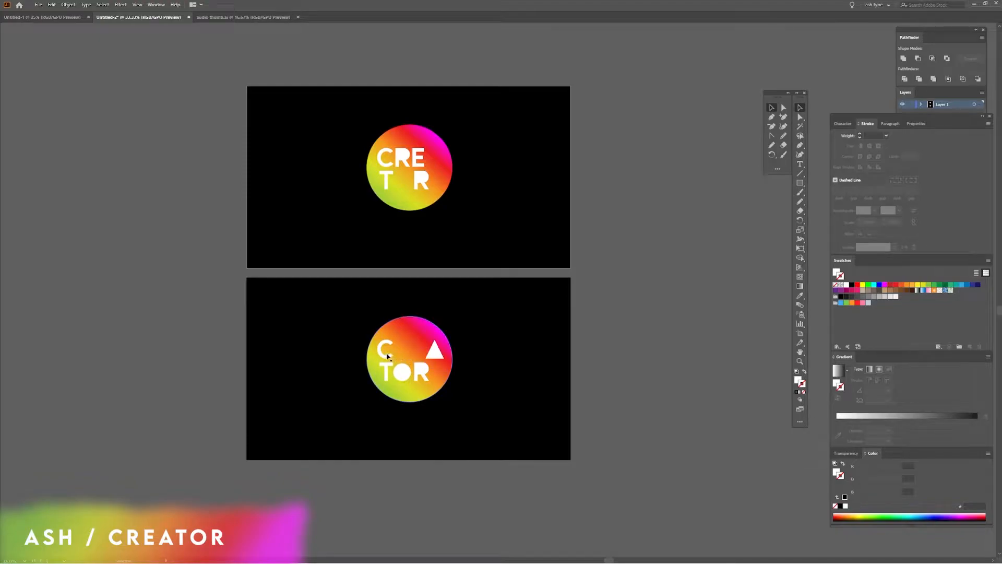
{"action": "left_click", "coordinate": [387, 355]}
{"action": "key", "text": "Delete"}
{"action": "left_click", "coordinate": [390, 375]}
{"action": "key", "text": "Delete"}
{"action": "left_click", "coordinate": [423, 378]}
{"action": "key", "text": "Delete"}
{"action": "left_click", "coordinate": [441, 384]}
{"action": "key", "text": "Delete"}
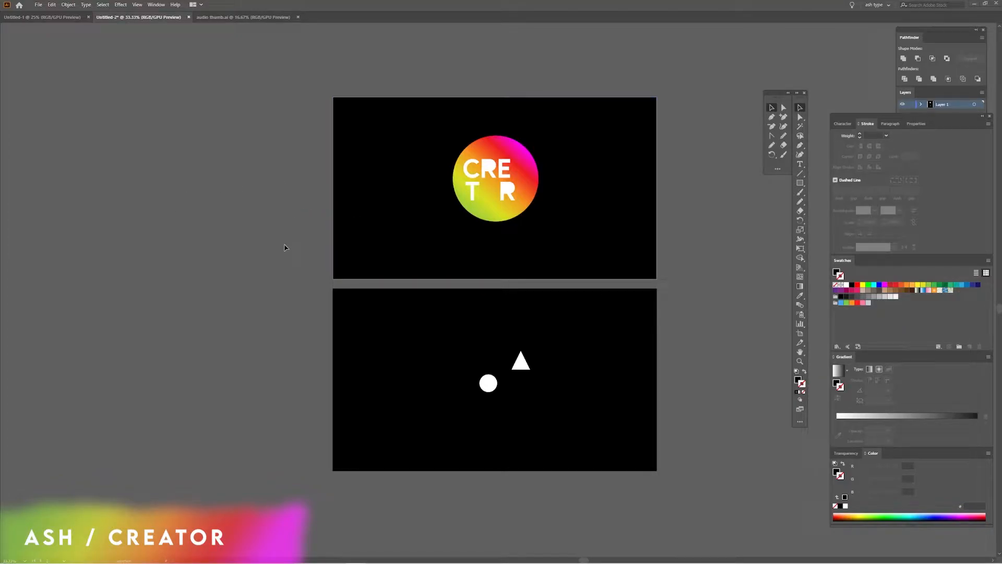
Delete the black background rectangles from both artboards
{"action": "left_click", "coordinate": [383, 336]}
{"action": "key", "text": "Delete"}
{"action": "left_click", "coordinate": [394, 252]}
{"action": "key", "text": "Delete"}
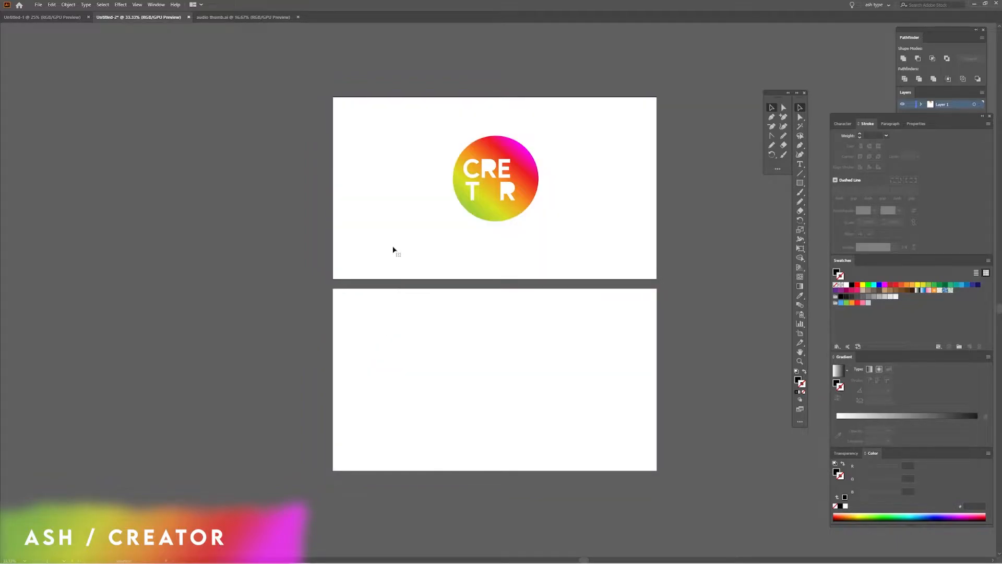
Export the gradient logo on the upper artboard with Save for Web as a PNG-24
{"action": "left_click", "coordinate": [489, 208]}
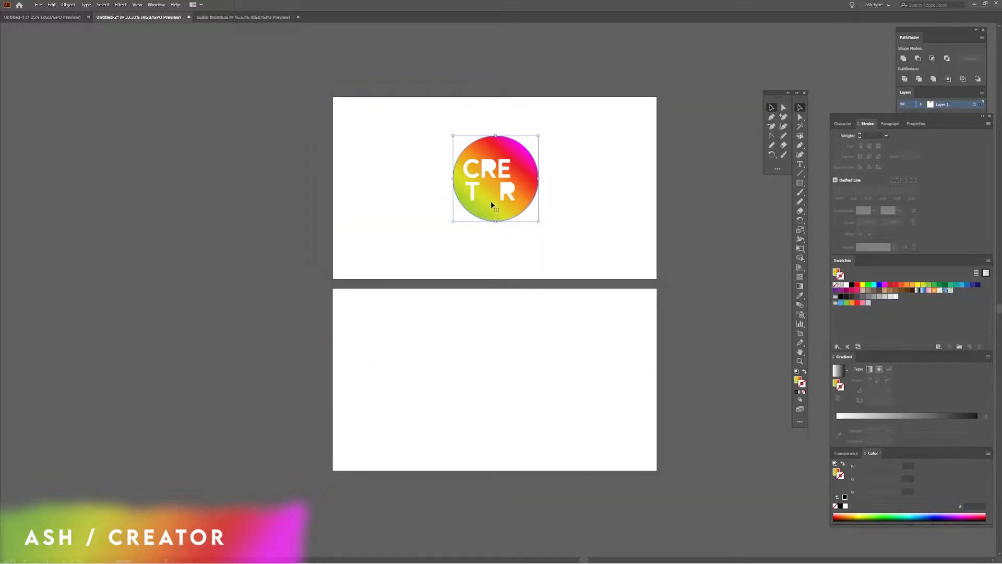
{"action": "left_click", "coordinate": [39, 5]}
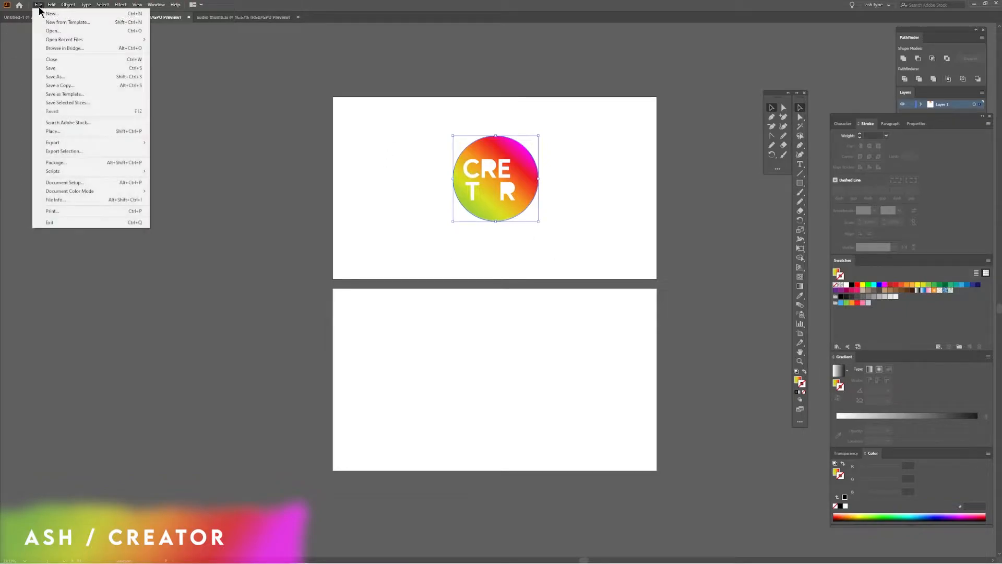
{"action": "mouse_move", "coordinate": [125, 146]}
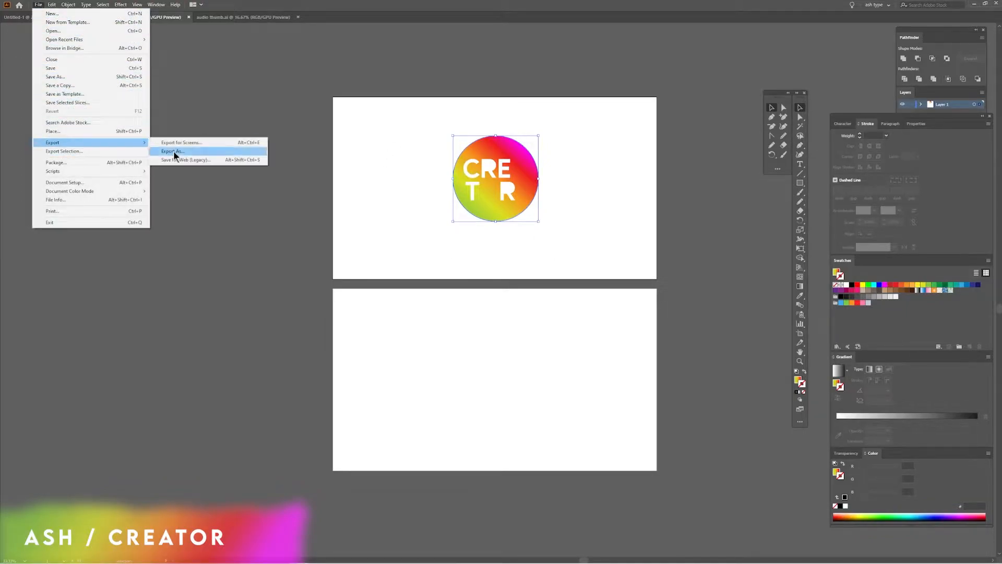
{"action": "left_click", "coordinate": [181, 161]}
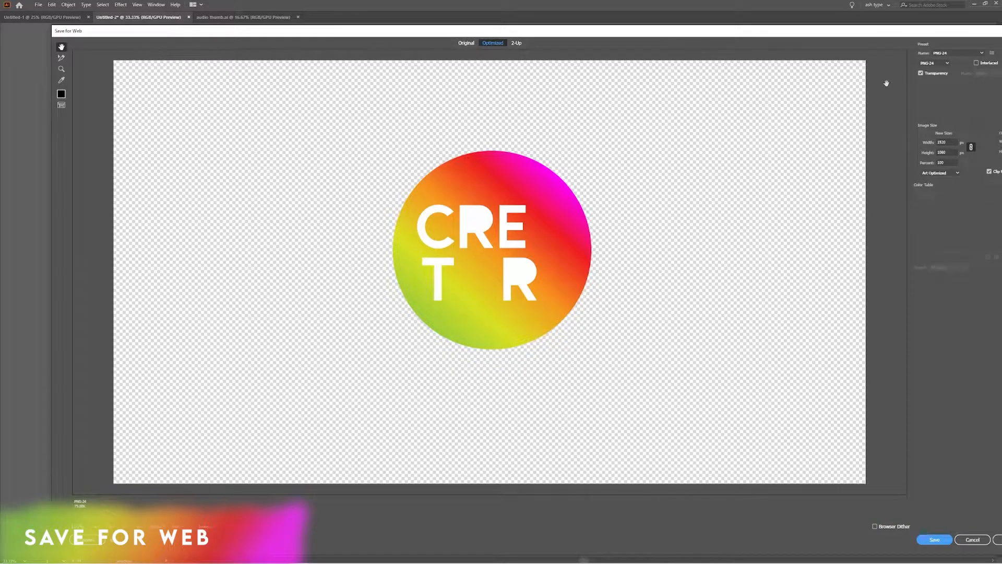
{"action": "left_click", "coordinate": [947, 63]}
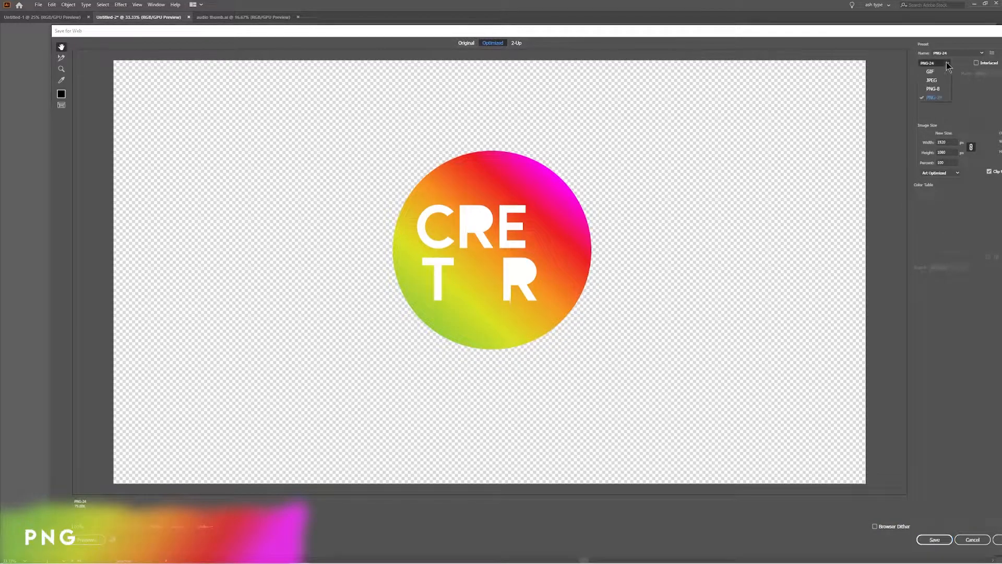
{"action": "left_click", "coordinate": [943, 101]}
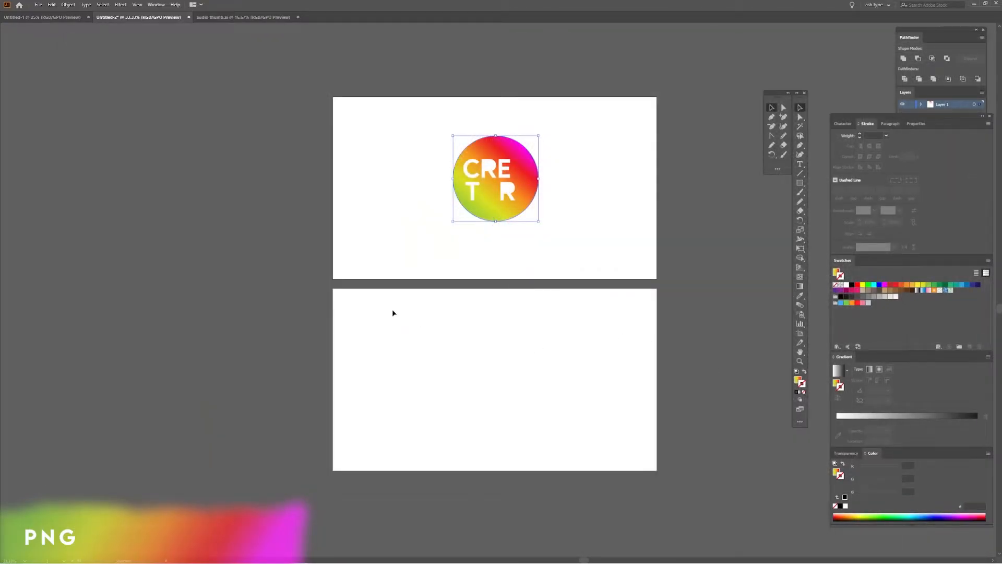
Select the white circle and triangle on the lower artboard and export them with Save for Web
{"action": "left_click", "coordinate": [393, 312]}
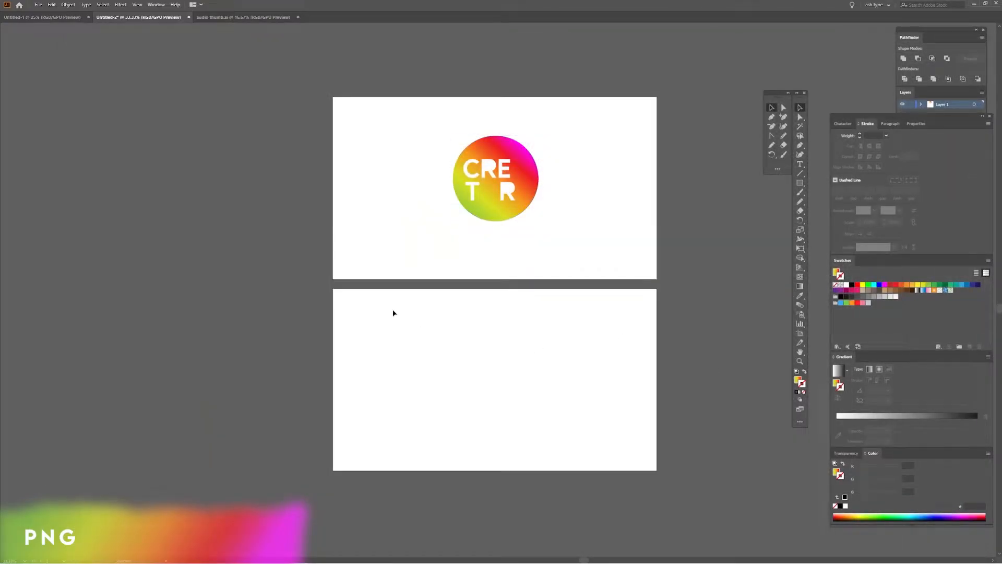
{"action": "left_click_drag", "start_coordinate": [597, 436], "coordinate": [595, 439]}
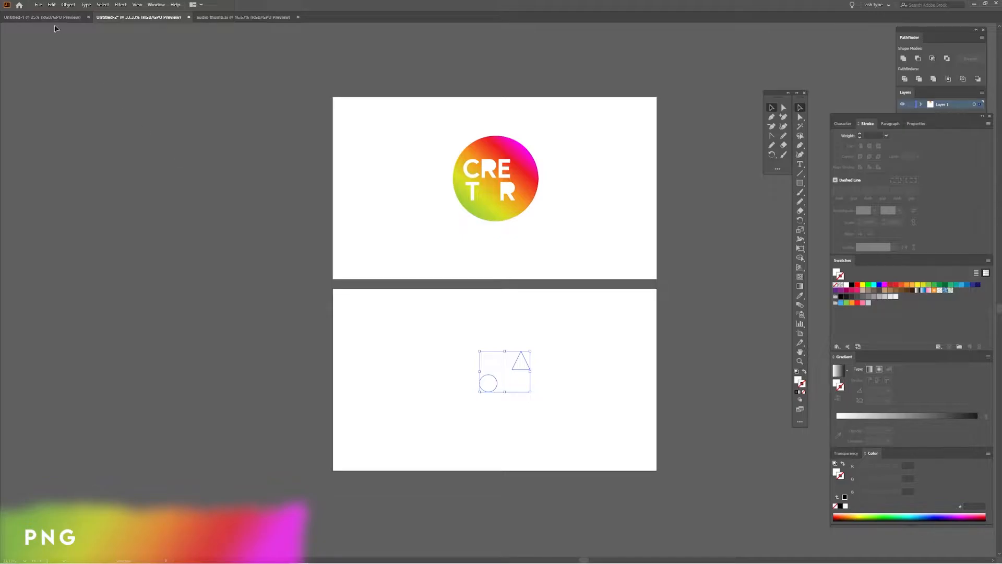
{"action": "left_click", "coordinate": [38, 4]}
{"action": "mouse_move", "coordinate": [144, 149]}
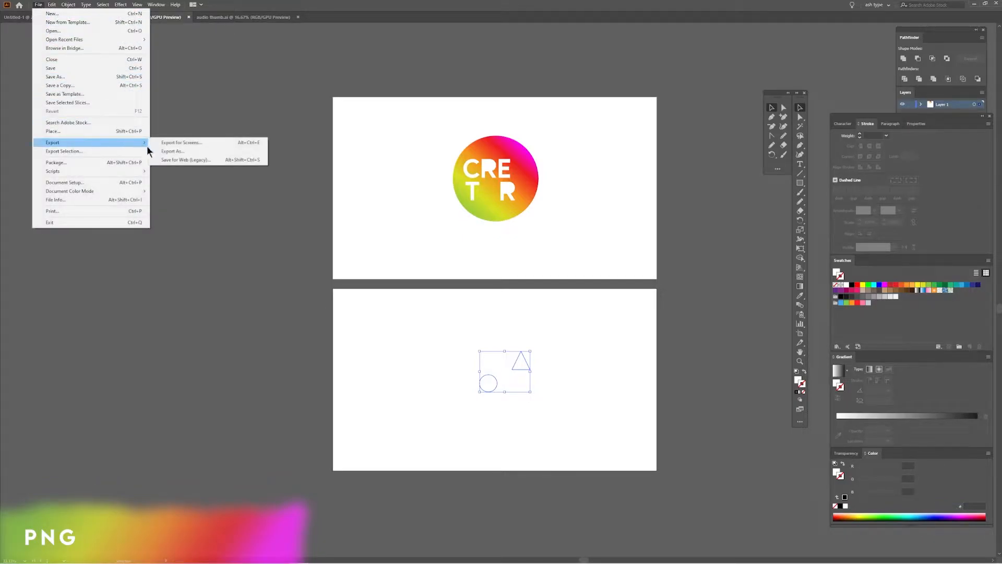
{"action": "left_click", "coordinate": [168, 160]}
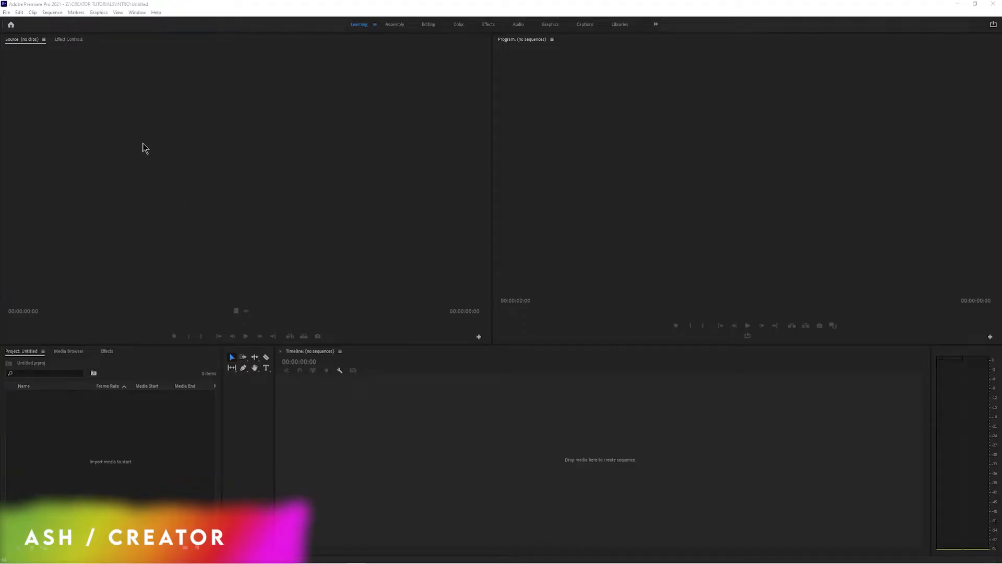
Switch to Premiere Pro and create a new sequence from the custom 1080 P YOU TUBE preset
{"action": "left_click", "coordinate": [10, 12]}
{"action": "mouse_move", "coordinate": [40, 21]}
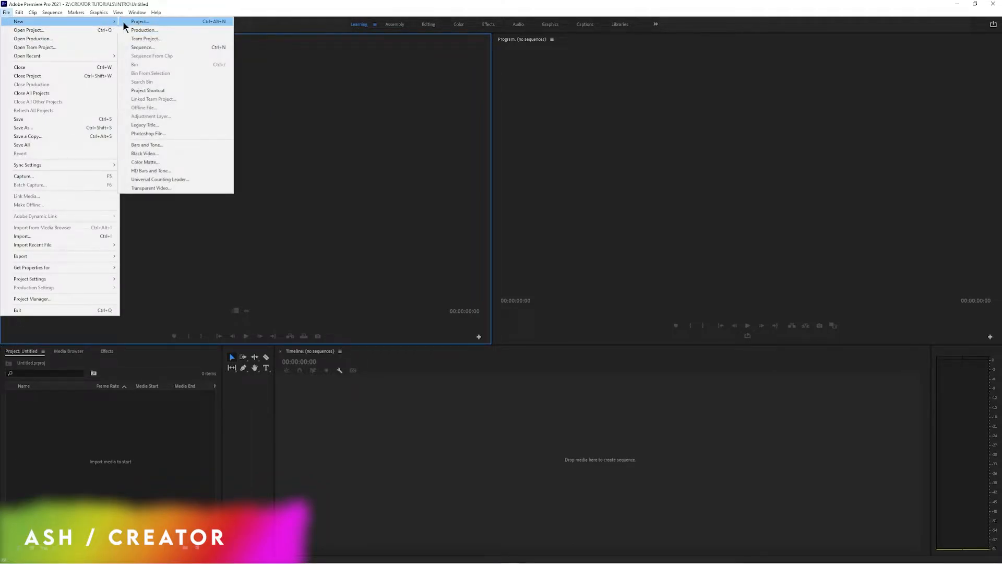
{"action": "left_click", "coordinate": [150, 47]}
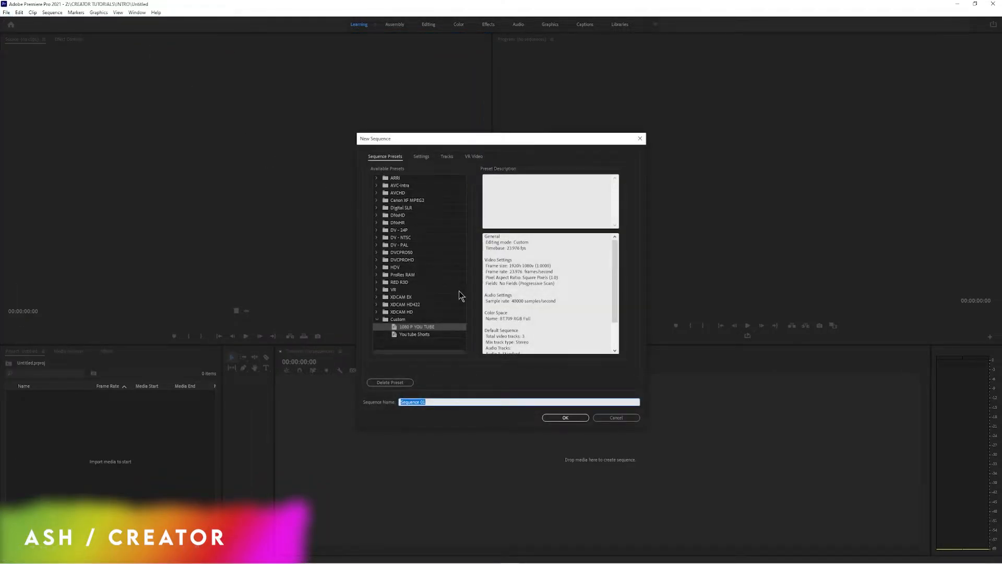
{"action": "left_click", "coordinate": [422, 329]}
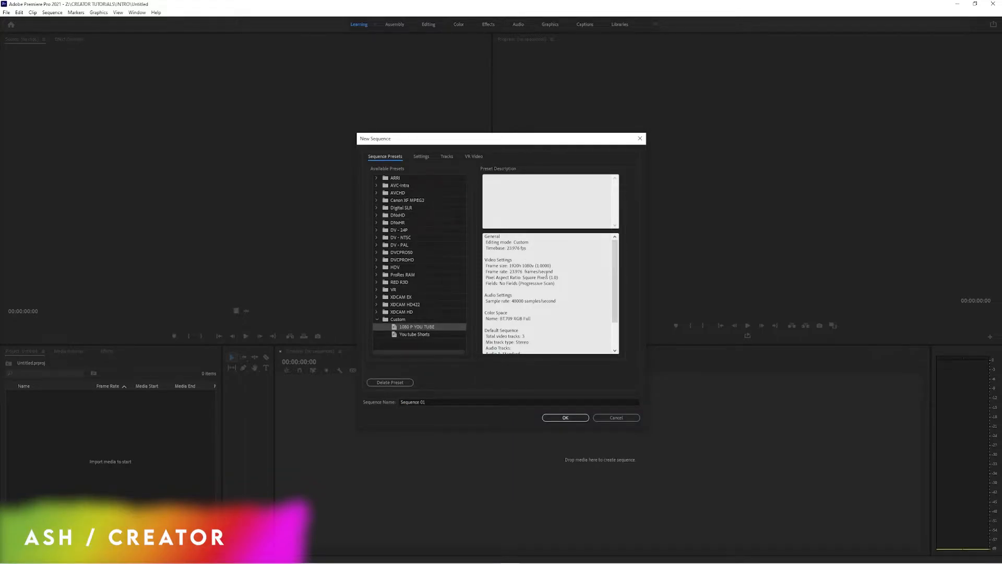
{"action": "key", "text": "Return"}
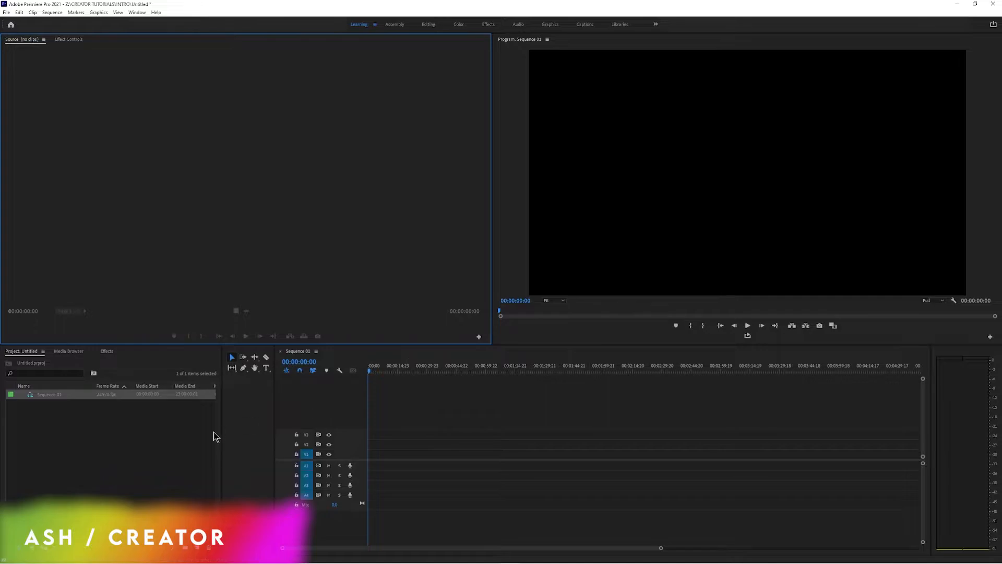
Create two new bins in the project, named audio and graphics
{"action": "right_click", "coordinate": [92, 438]}
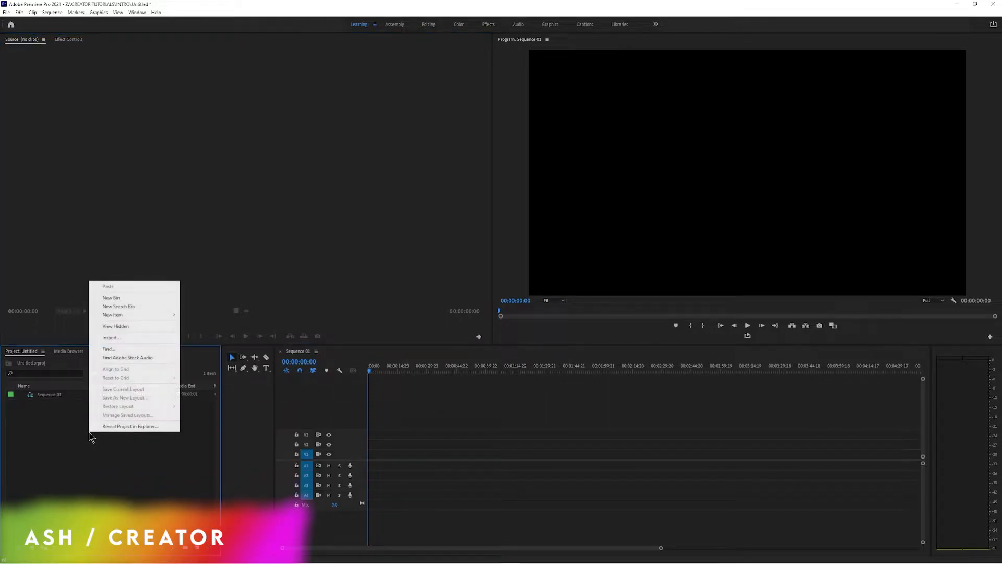
{"action": "left_click", "coordinate": [121, 297]}
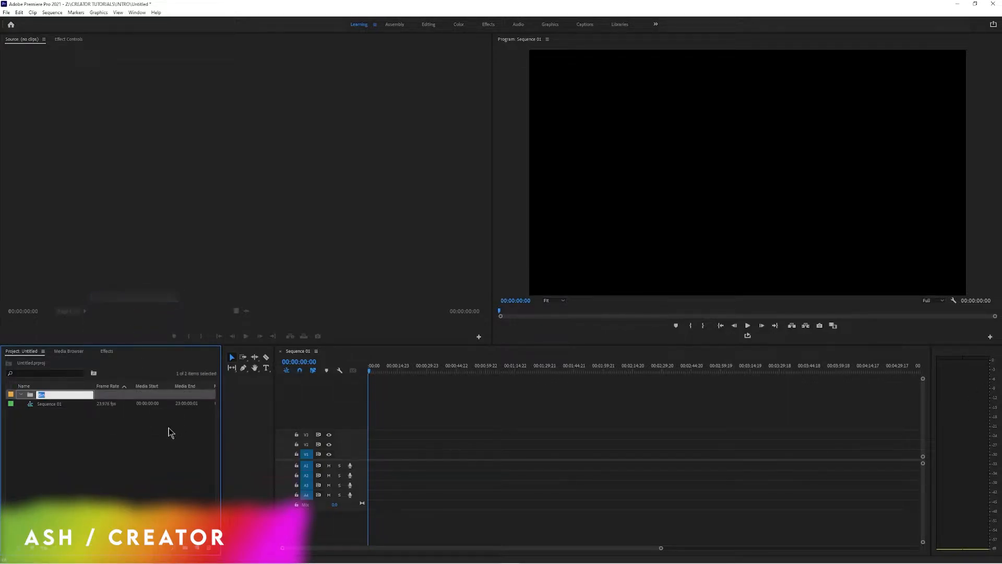
{"action": "type", "text": "audio"}
{"action": "left_click", "coordinate": [104, 448]}
{"action": "right_click", "coordinate": [100, 447]}
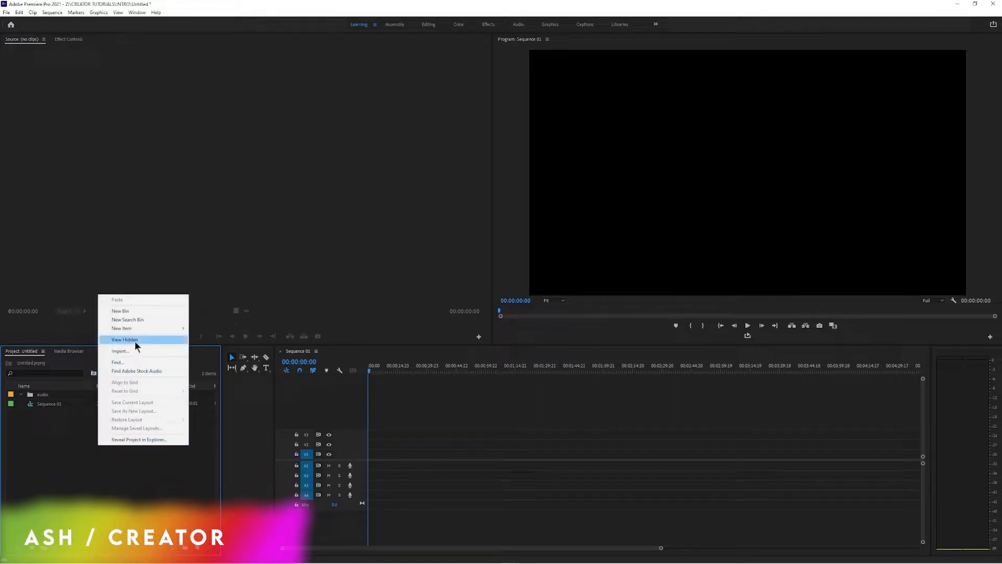
{"action": "left_click", "coordinate": [135, 311]}
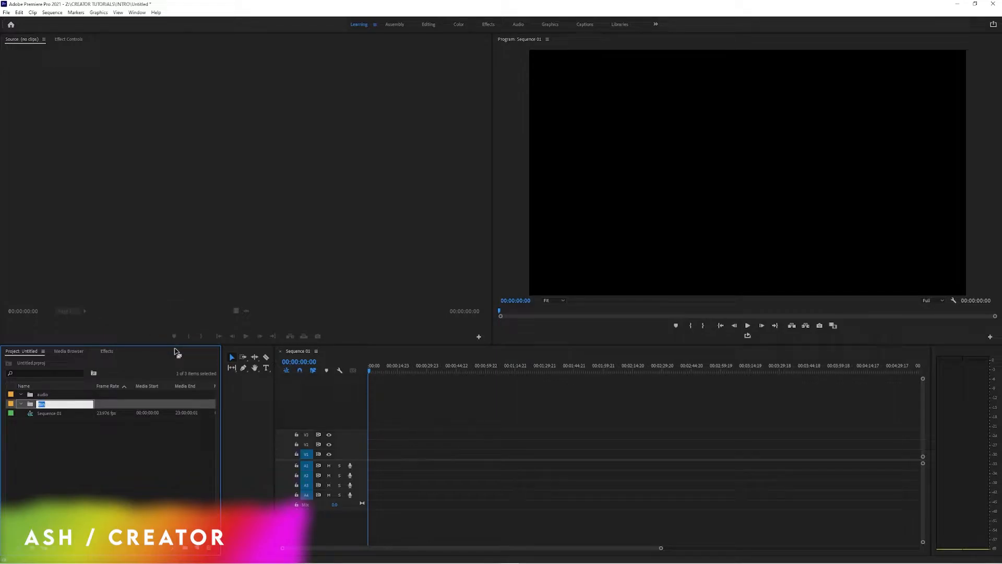
{"action": "type", "text": "graphics"}
{"action": "left_click", "coordinate": [123, 458]}
{"action": "left_click", "coordinate": [56, 395]}
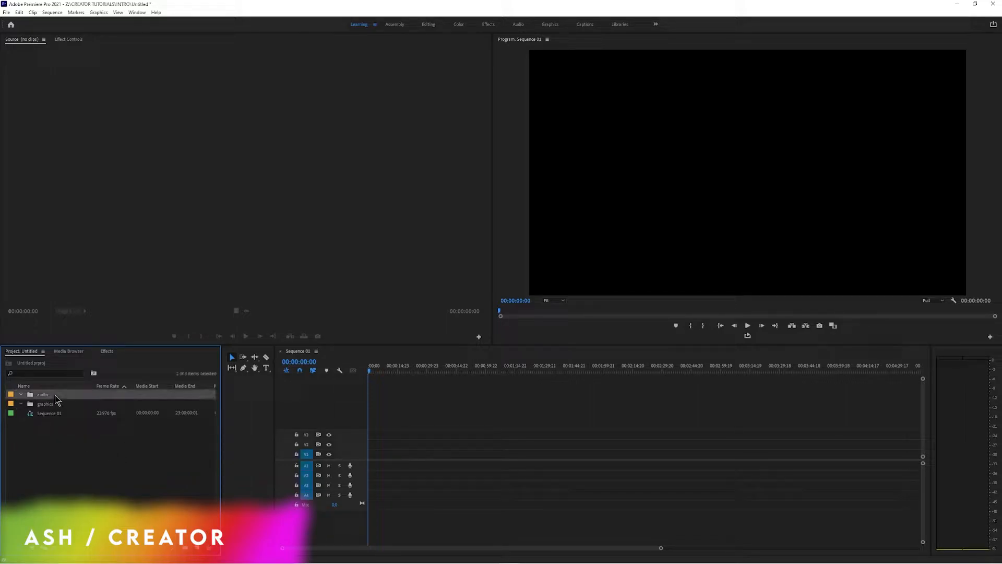
{"action": "right_click", "coordinate": [57, 396]}
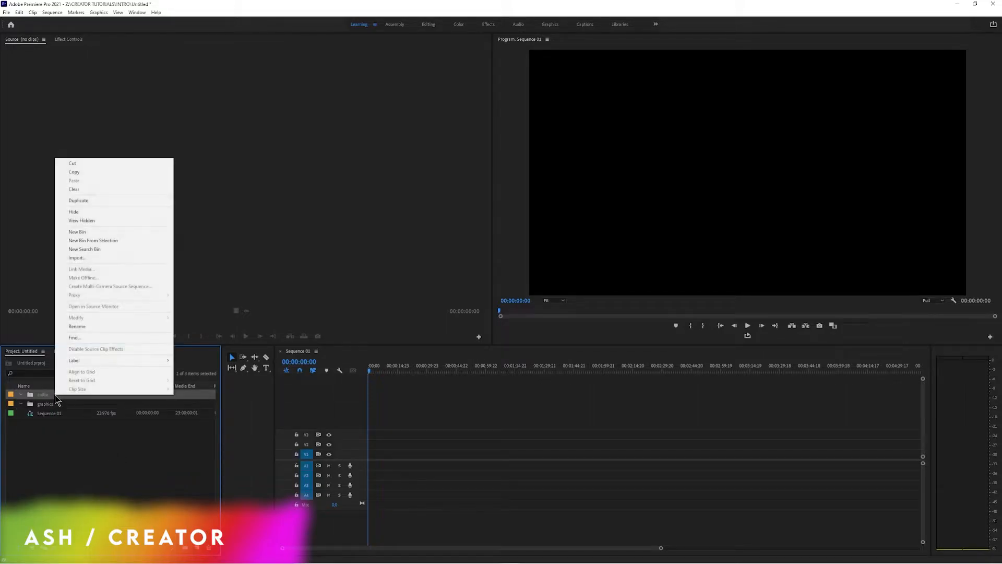
{"action": "left_click", "coordinate": [89, 258]}
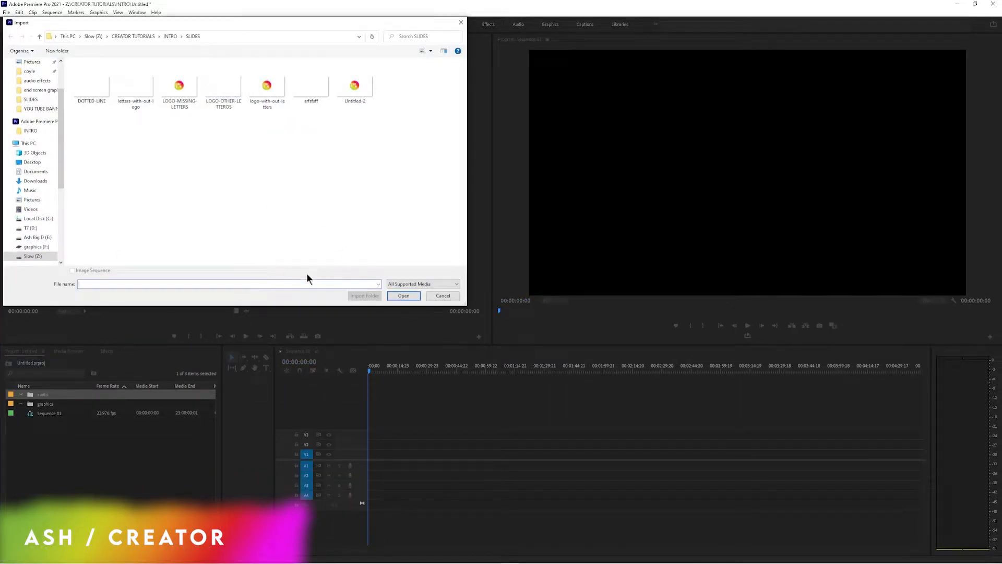
{"action": "left_click", "coordinate": [443, 296]}
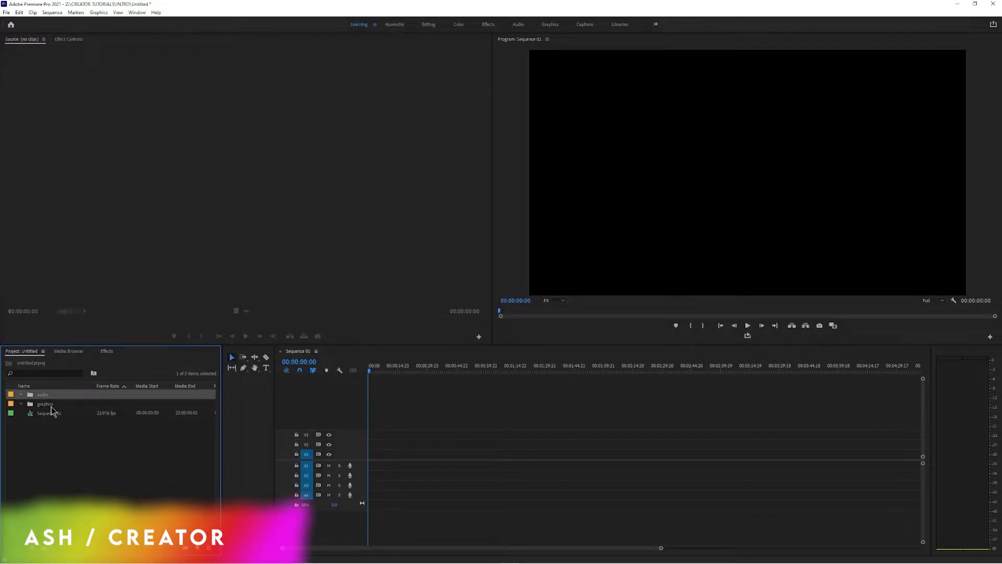
Import letters-with-out-logo and LOGO-MISSING-LETTERS from the SLIDES folder into the graphics bin
{"action": "left_click", "coordinate": [51, 405]}
{"action": "right_click", "coordinate": [51, 407]}
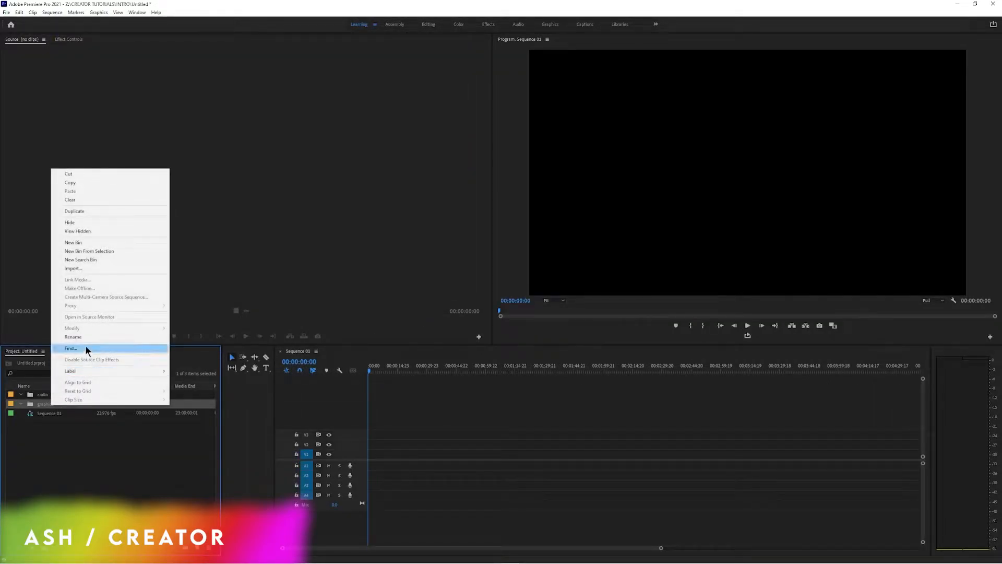
{"action": "left_click", "coordinate": [93, 268]}
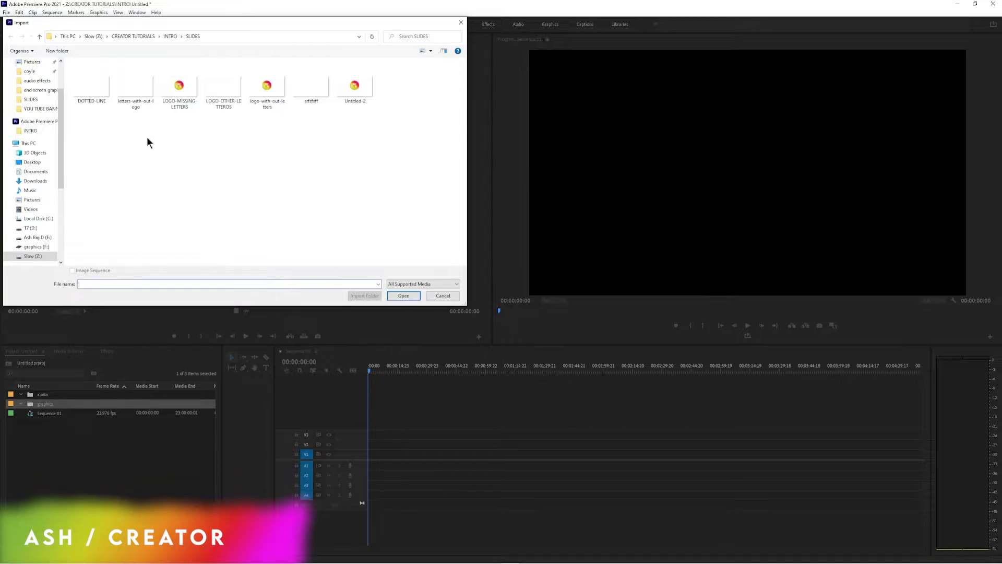
{"action": "left_click", "coordinate": [139, 86]}
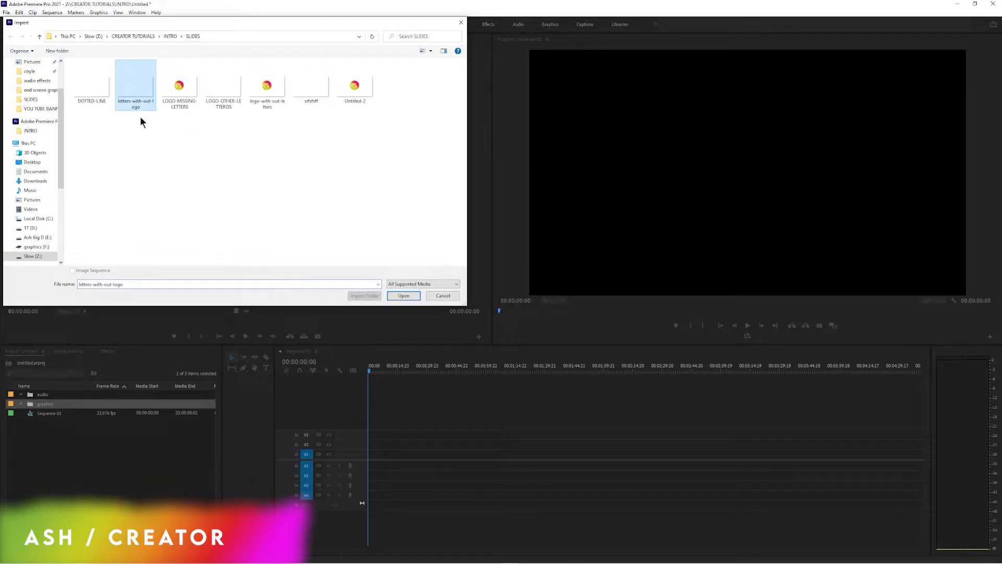
{"action": "left_click", "coordinate": [185, 85], "text": "ctrl"}
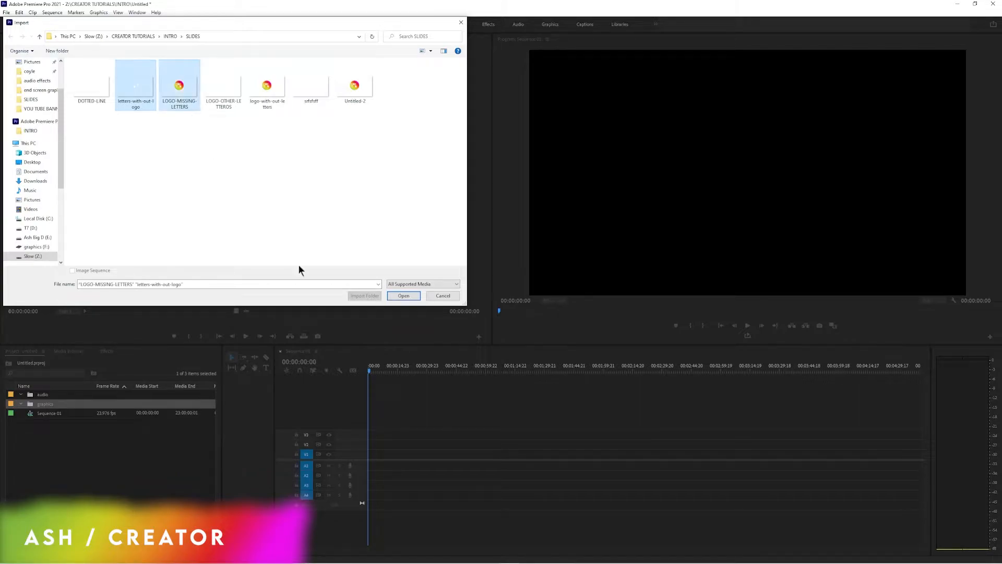
{"action": "left_click", "coordinate": [403, 296]}
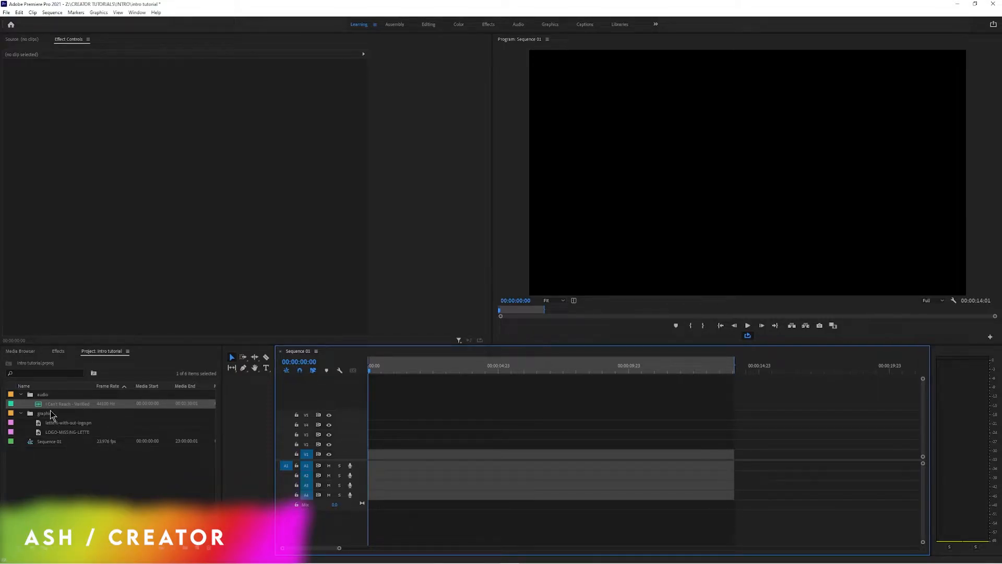
Place the I Can't Reach audio on track A1 at the sequence start and adjust its end point
{"action": "left_click_drag", "start_coordinate": [49, 405], "coordinate": [375, 470]}
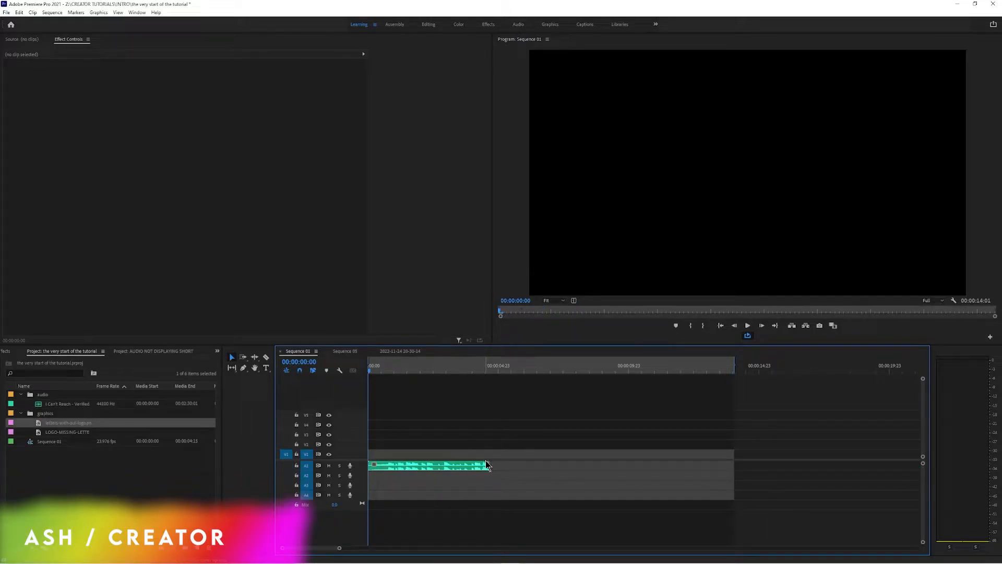
{"action": "left_click_drag", "start_coordinate": [486, 465], "coordinate": [489, 466]}
Place LOGO-MISSING-LETTERS on V1 and letters-with-out-logo on V2 above it, both from the sequence start
{"action": "left_click", "coordinate": [73, 432]}
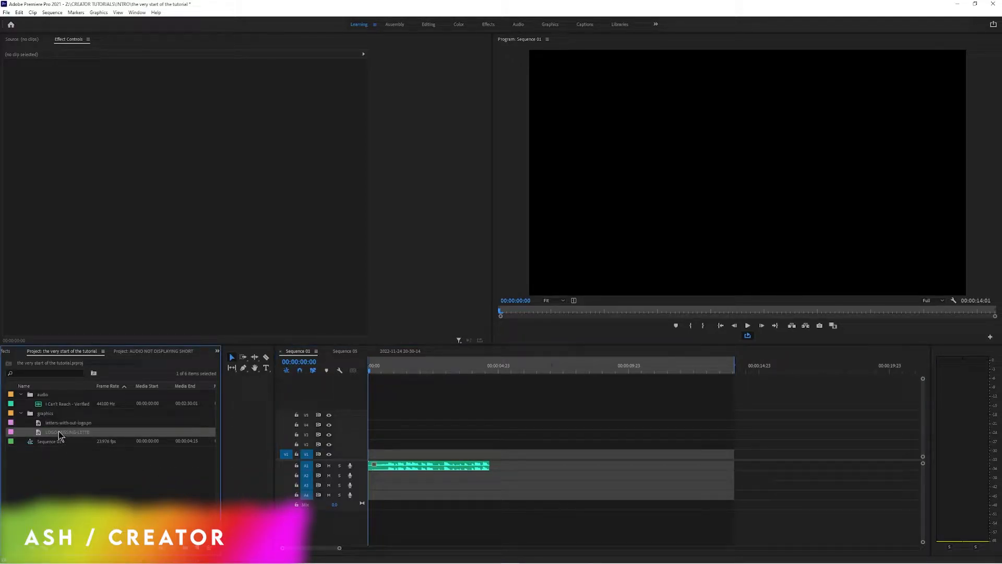
{"action": "left_click_drag", "start_coordinate": [40, 433], "coordinate": [373, 454]}
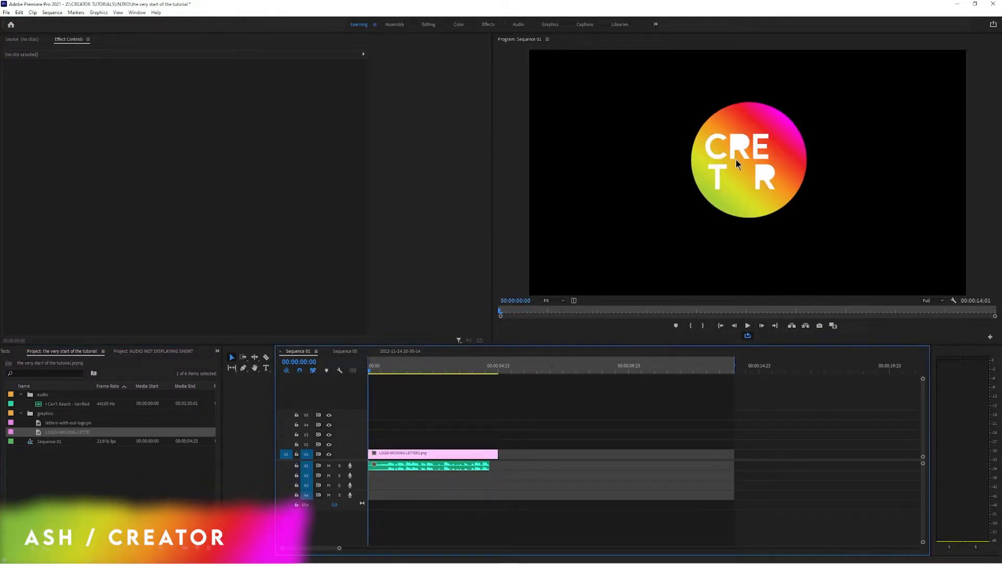
{"action": "left_click", "coordinate": [51, 426]}
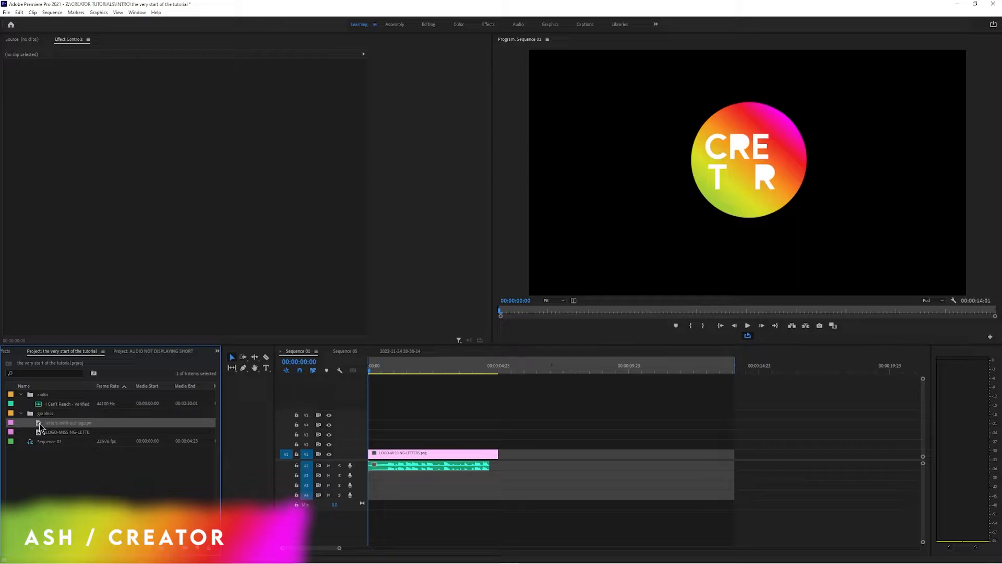
{"action": "left_click_drag", "start_coordinate": [39, 427], "coordinate": [371, 448]}
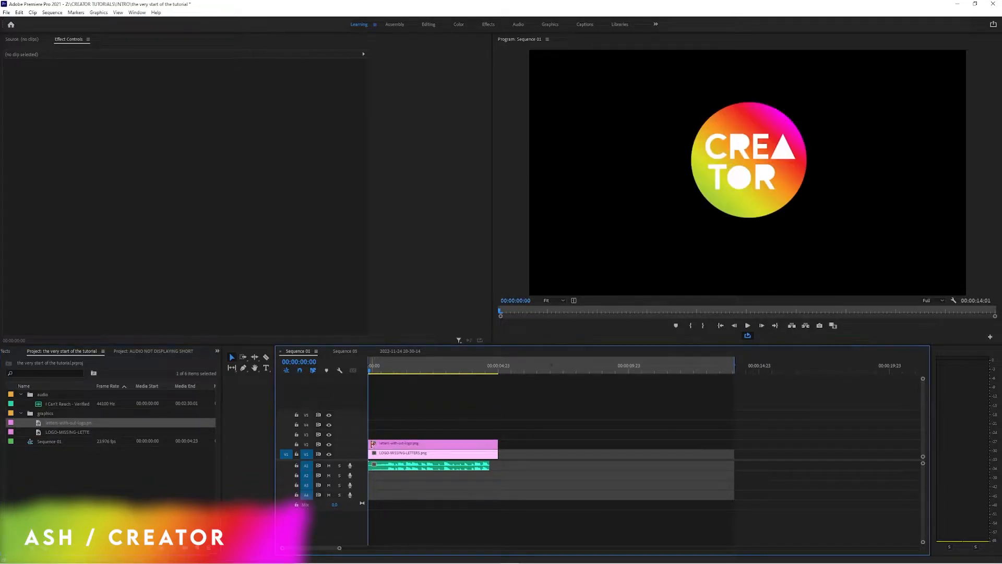
{"action": "left_click", "coordinate": [406, 447]}
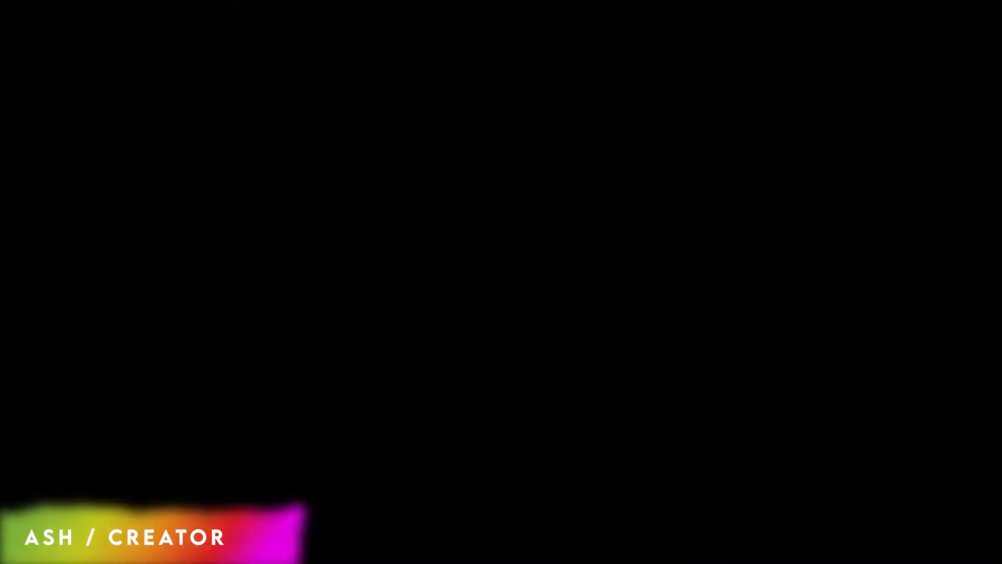
{"action": "left_click", "coordinate": [433, 407]}
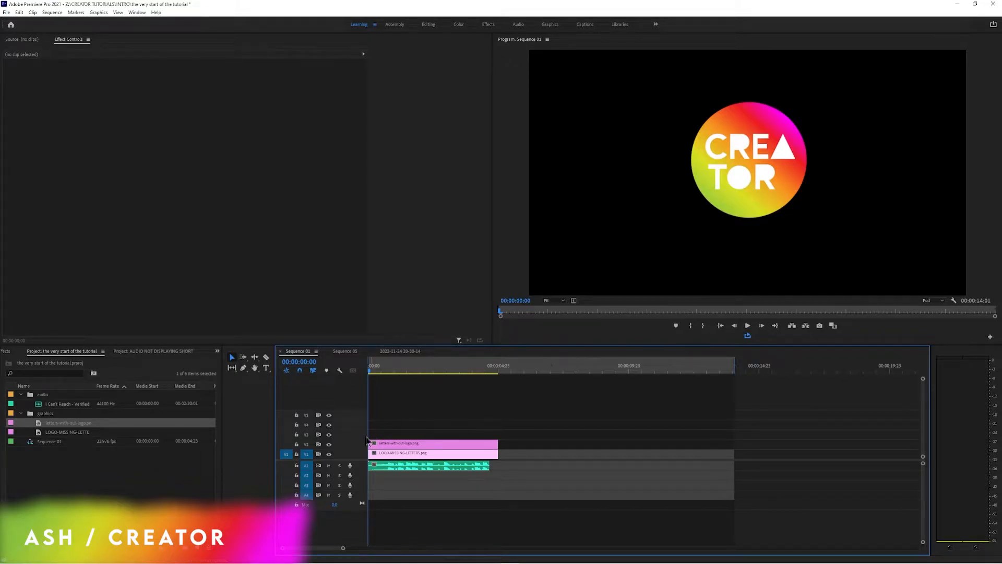
Hide the V1 track and shorten the letters-with-out-logo clip on V2 from its end
{"action": "left_click", "coordinate": [330, 455]}
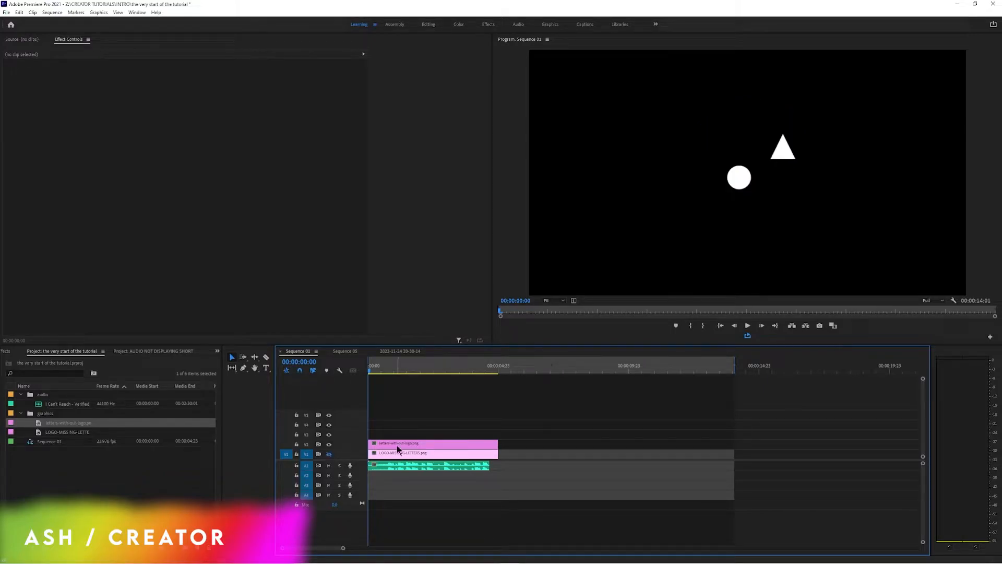
{"action": "left_click", "coordinate": [405, 444]}
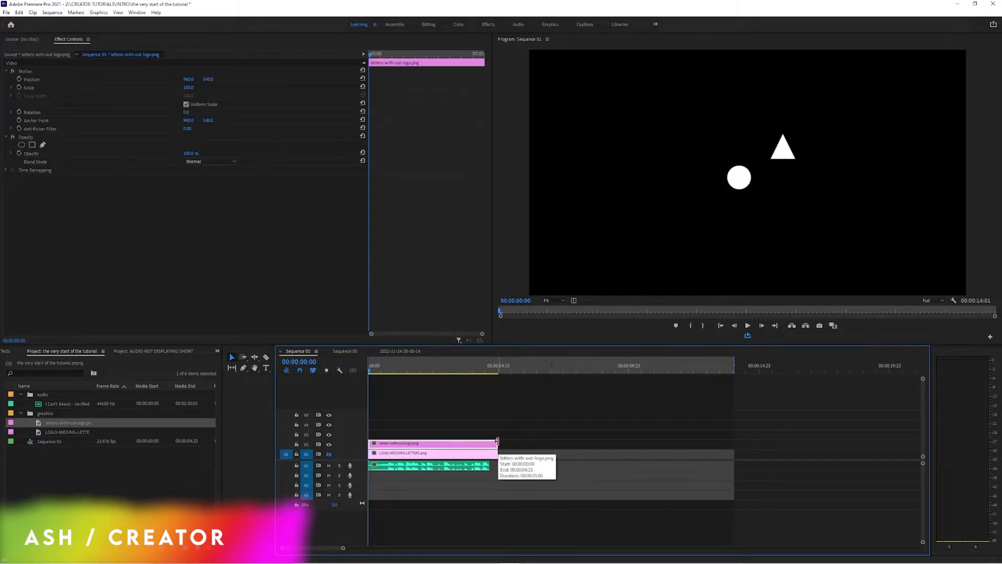
{"action": "left_click_drag", "start_coordinate": [497, 443], "coordinate": [409, 445]}
Duplicate the shortened letters-with-out-logo clip on V2 so the copy directly follows the original
{"action": "left_click", "coordinate": [402, 426]}
{"action": "left_click", "coordinate": [377, 444]}
{"action": "left_click", "coordinate": [411, 444]}
{"action": "left_click_drag", "start_coordinate": [413, 446], "coordinate": [402, 446]}
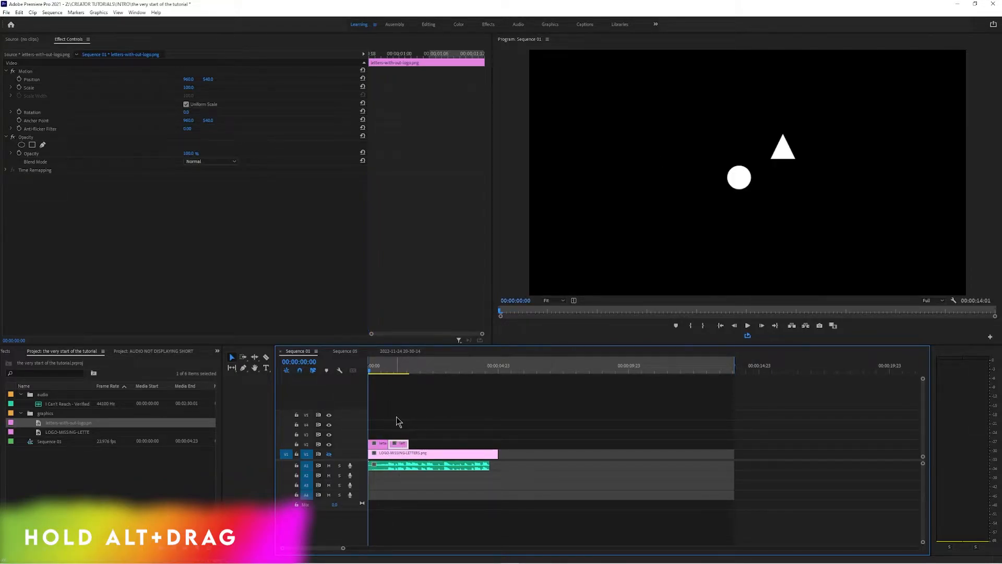
Play the sequence from the start to check the two letters-with-out-logo clips against the music
{"action": "left_click", "coordinate": [382, 445]}
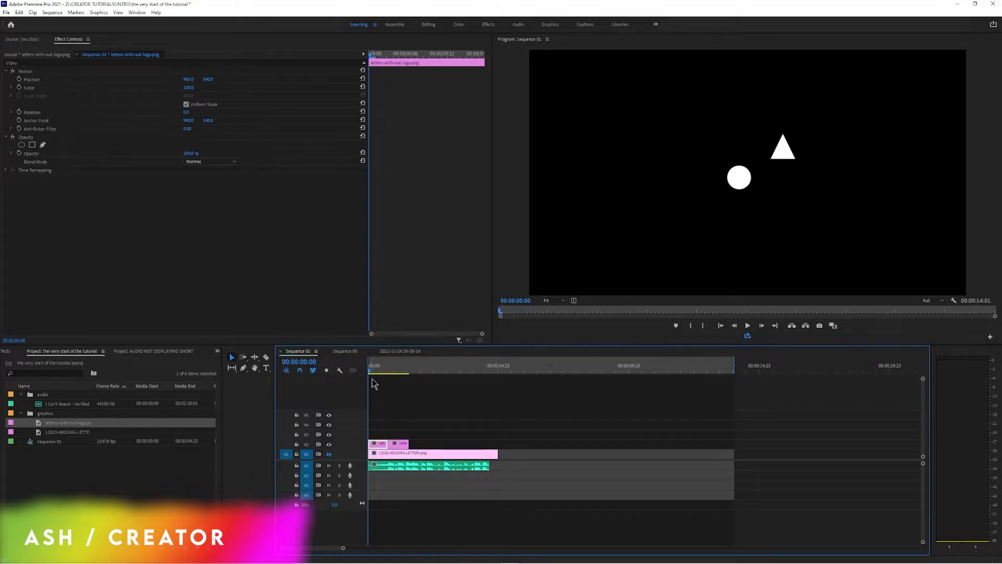
{"action": "left_click", "coordinate": [395, 444]}
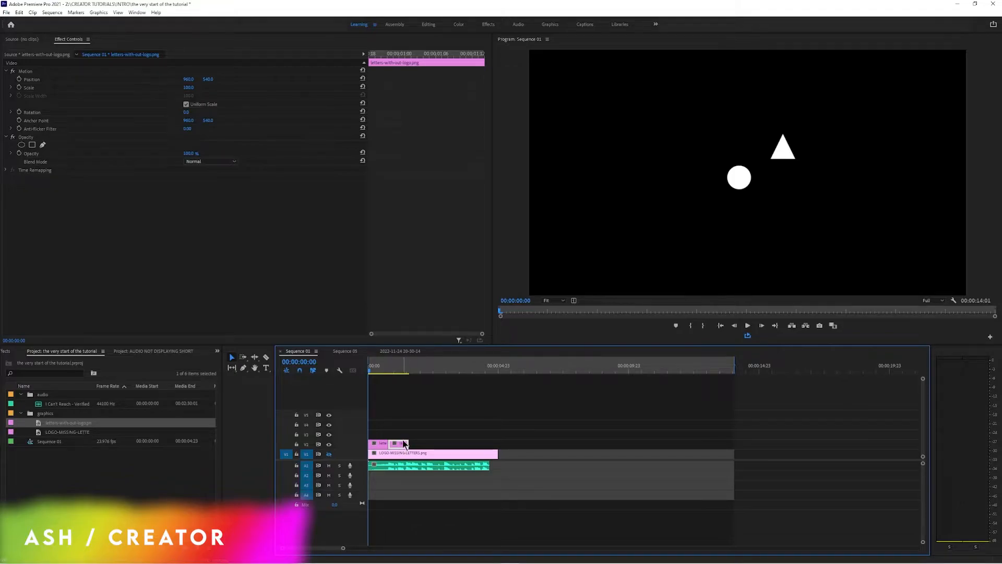
{"action": "left_click", "coordinate": [366, 390]}
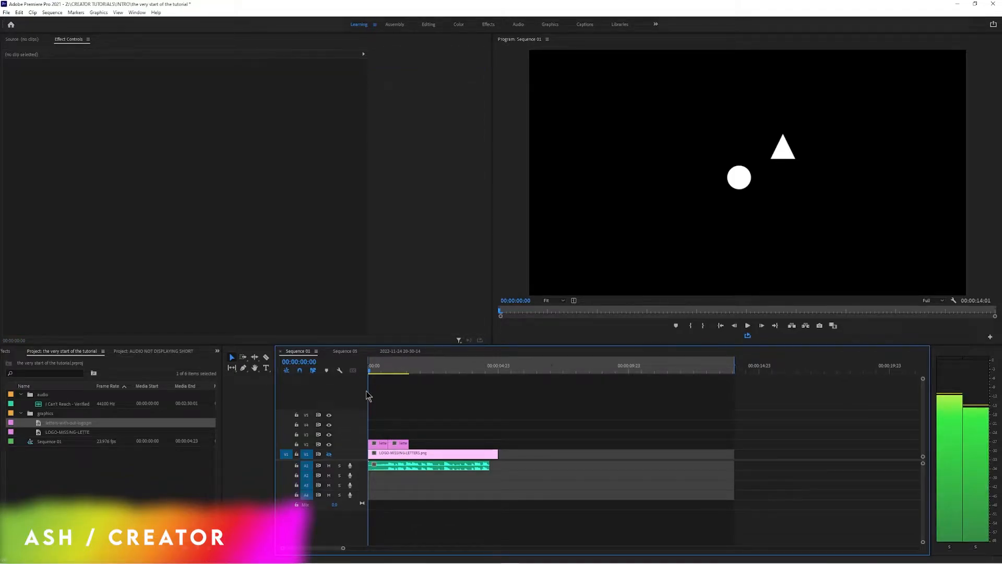
{"action": "left_click", "coordinate": [748, 326]}
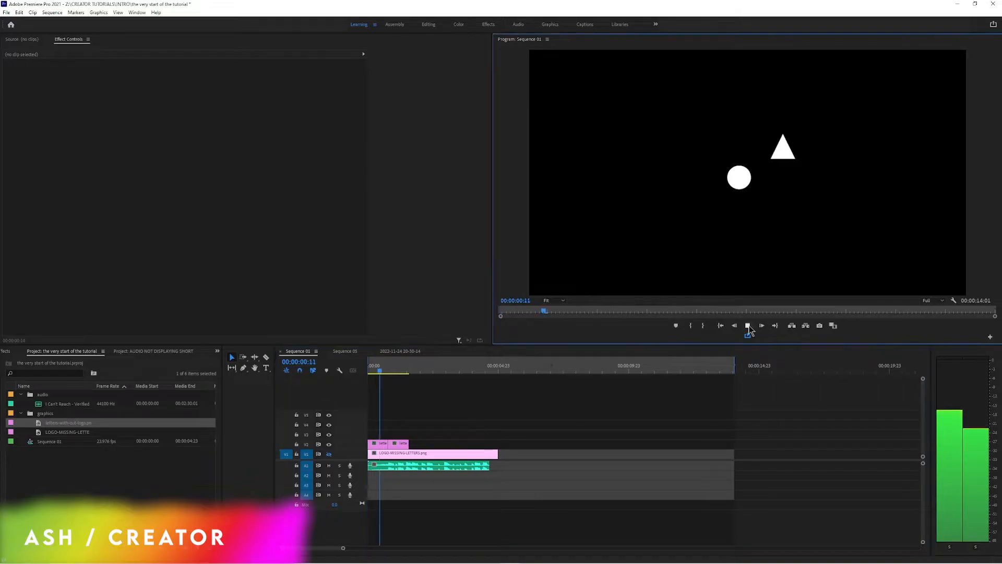
{"action": "left_click", "coordinate": [748, 326]}
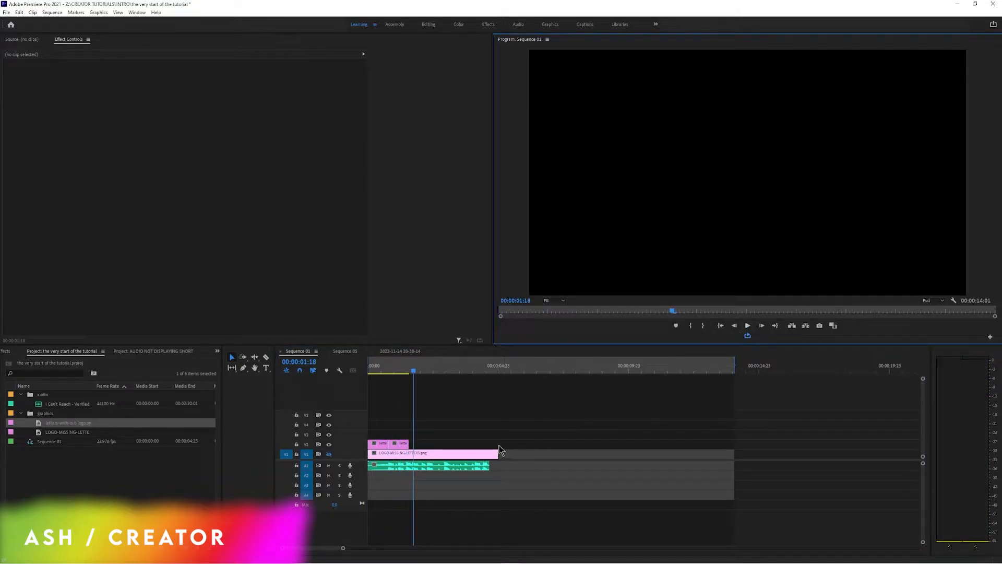
Move the second letters-with-out-logo clip on V2 to start at about 00:00:01:13 and extend the first clip to meet it
{"action": "left_click_drag", "start_coordinate": [400, 444], "coordinate": [420, 448]}
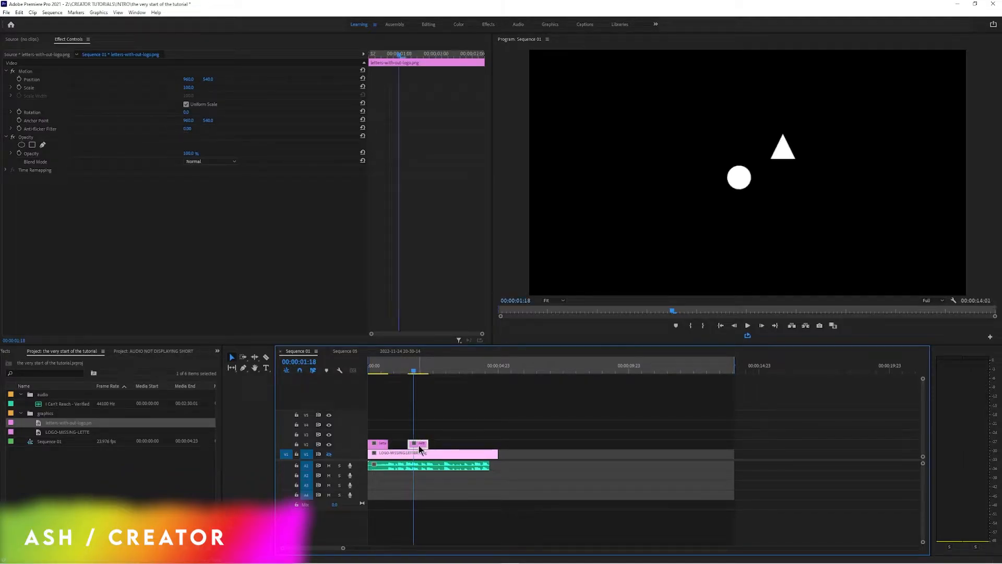
{"action": "left_click", "coordinate": [383, 445]}
{"action": "left_click_drag", "start_coordinate": [385, 444], "coordinate": [405, 445]}
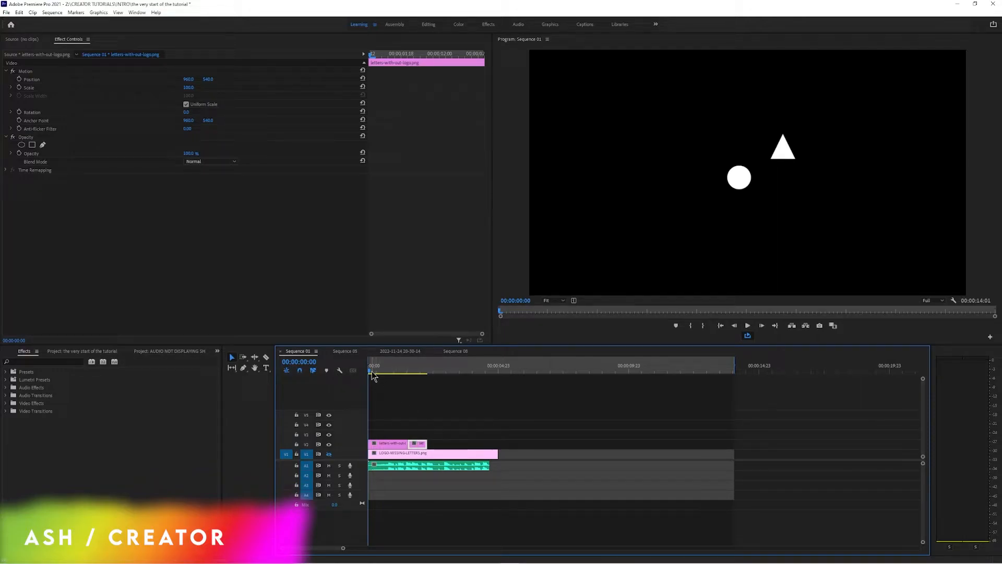
Search the effects for "wave" and apply Wave Warp to the second letters-with-out-logo clip on V2
{"action": "left_click_drag", "start_coordinate": [371, 374], "coordinate": [417, 377]}
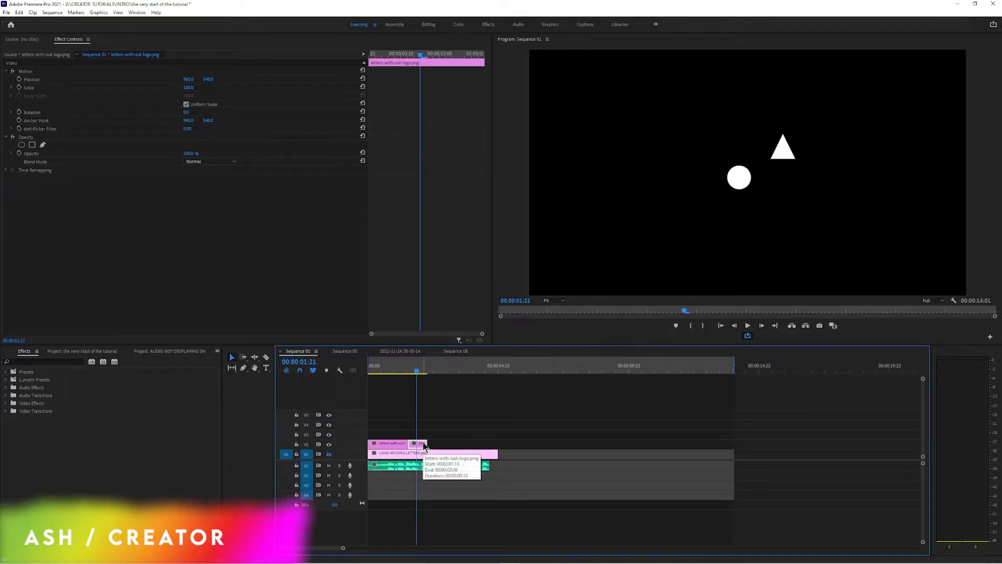
{"action": "left_click", "coordinate": [59, 361]}
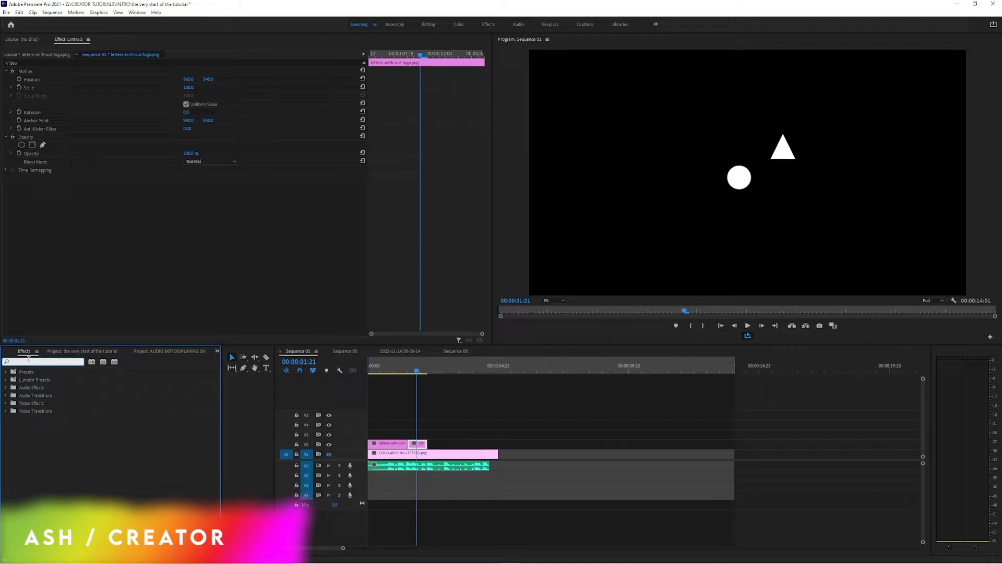
{"action": "type", "text": "wave"}
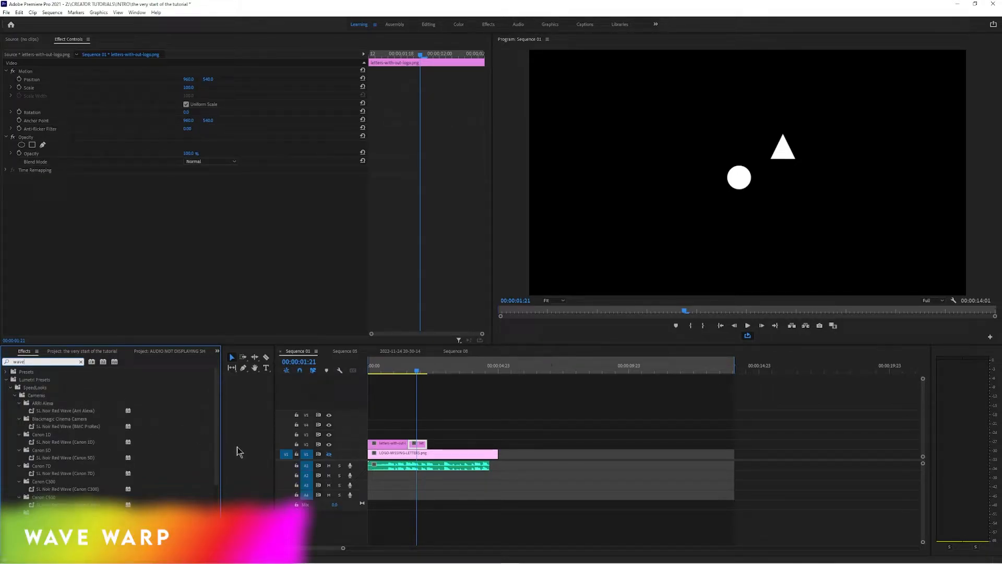
{"action": "left_click_drag", "start_coordinate": [217, 443], "coordinate": [219, 510]}
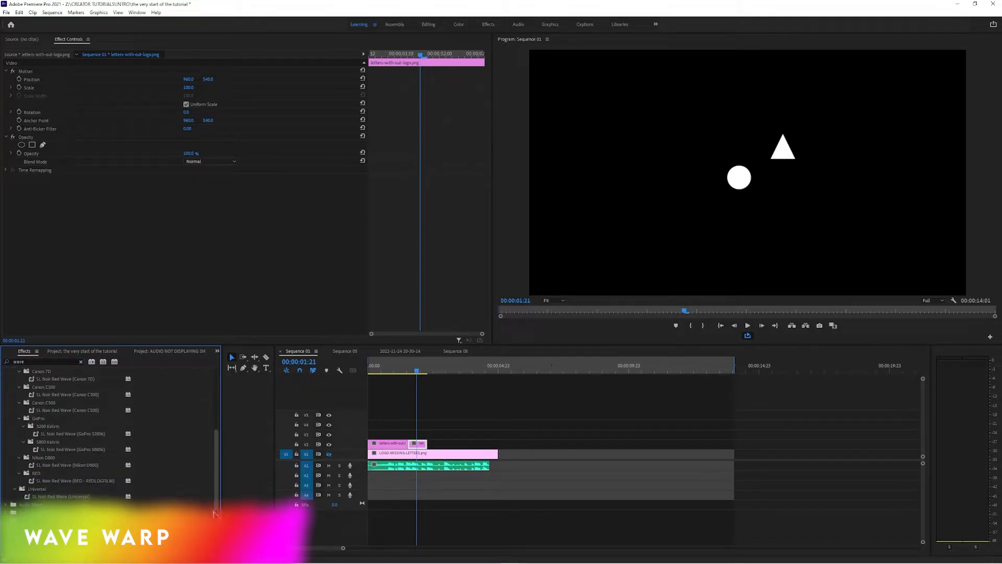
{"action": "left_click", "coordinate": [37, 536]}
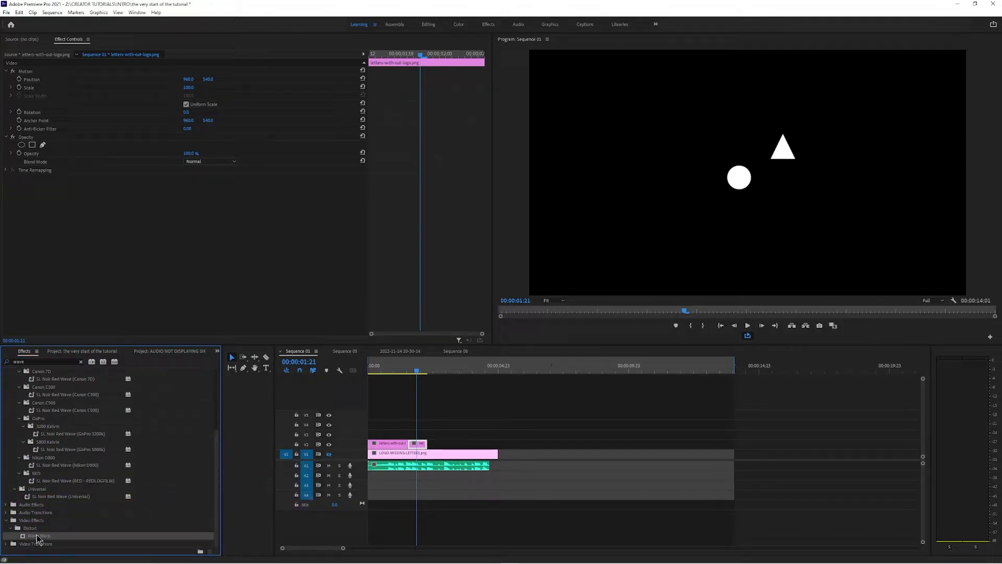
{"action": "left_click_drag", "start_coordinate": [38, 538], "coordinate": [413, 445]}
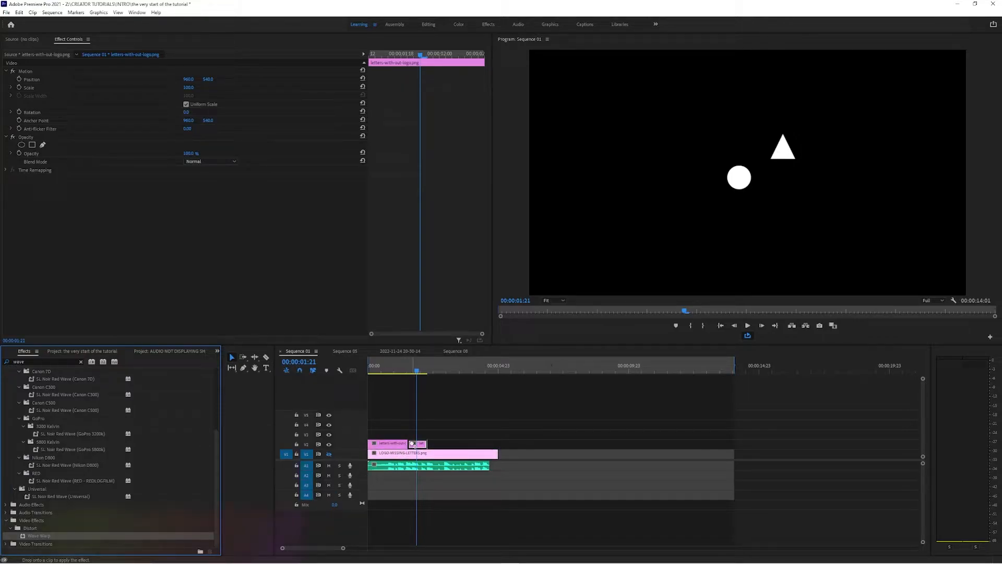
{"action": "left_click_drag", "start_coordinate": [414, 444], "coordinate": [413, 445]}
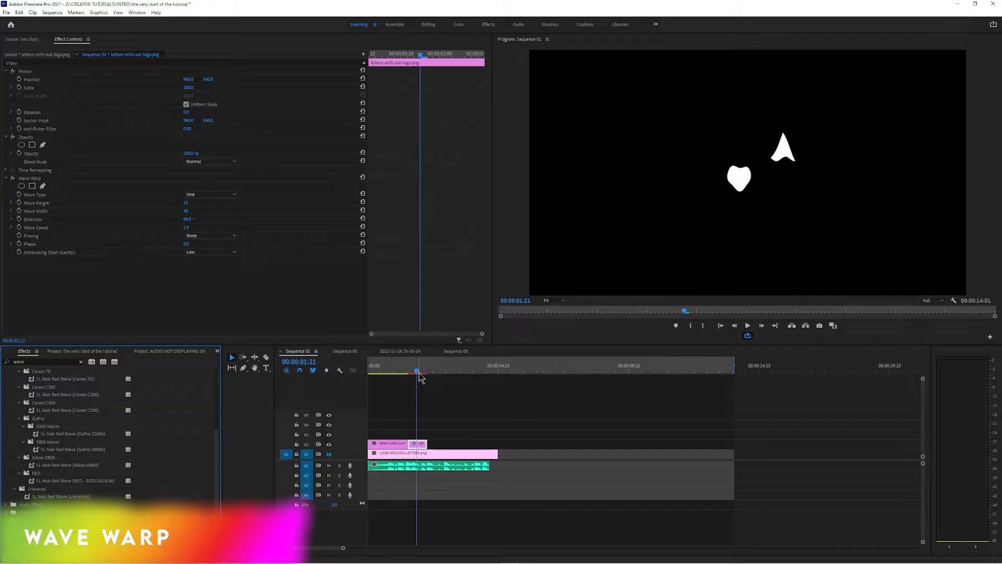
Compare the plain and warped clips on V2 and play the sequence from the start to check the Wave Warp timing
{"action": "left_click_drag", "start_coordinate": [416, 372], "coordinate": [365, 380]}
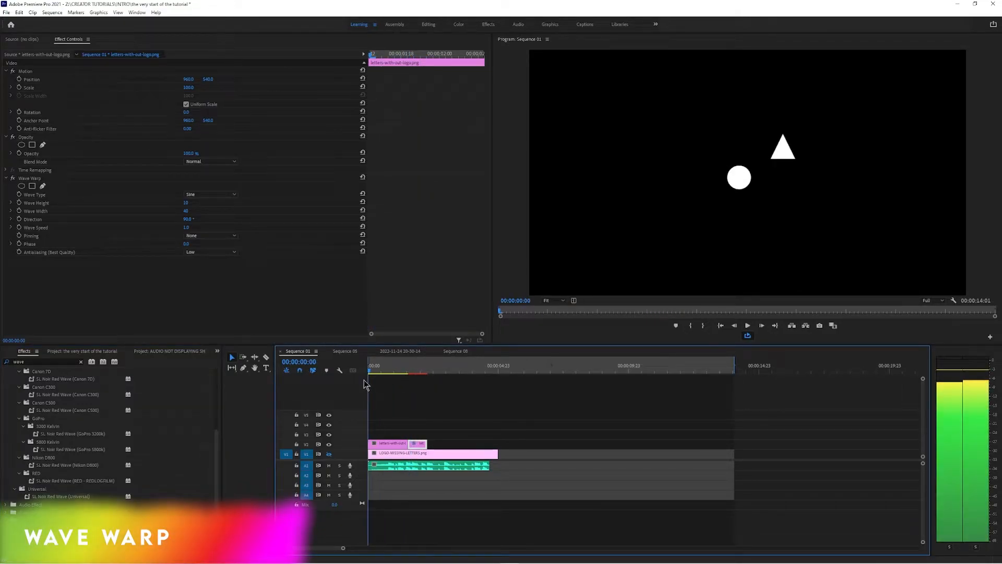
{"action": "left_click", "coordinate": [388, 446]}
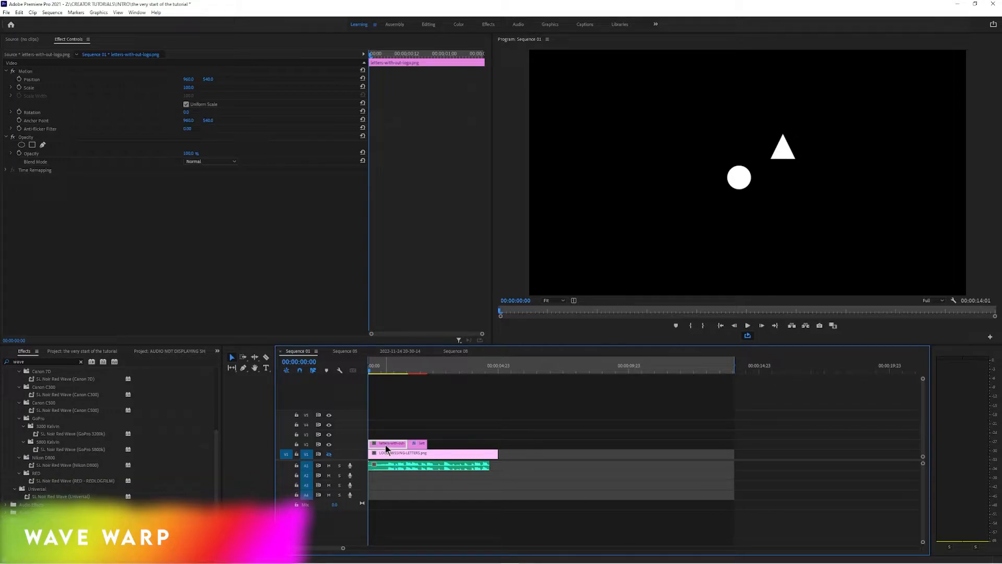
{"action": "left_click_drag", "start_coordinate": [372, 377], "coordinate": [416, 384]}
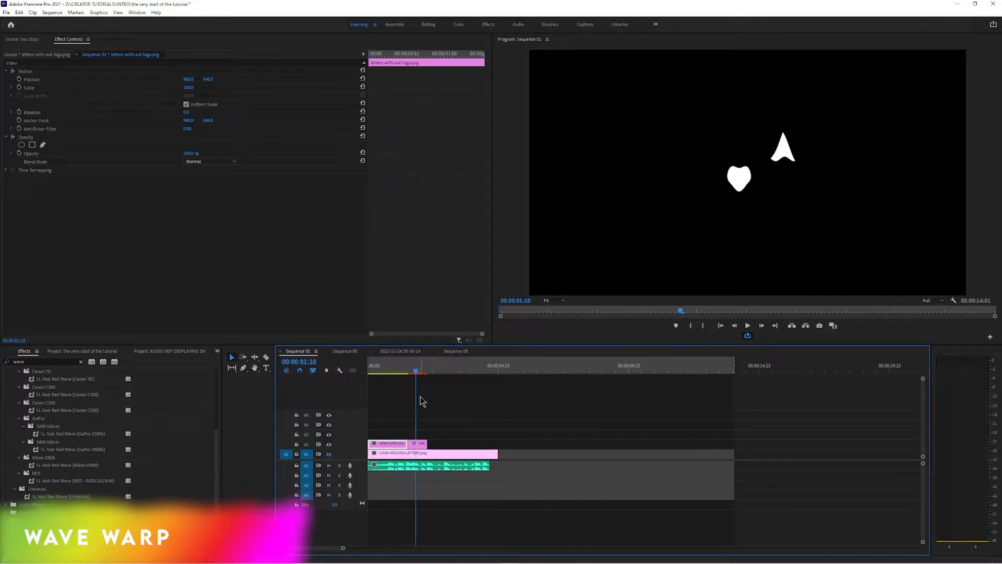
{"action": "left_click", "coordinate": [421, 445]}
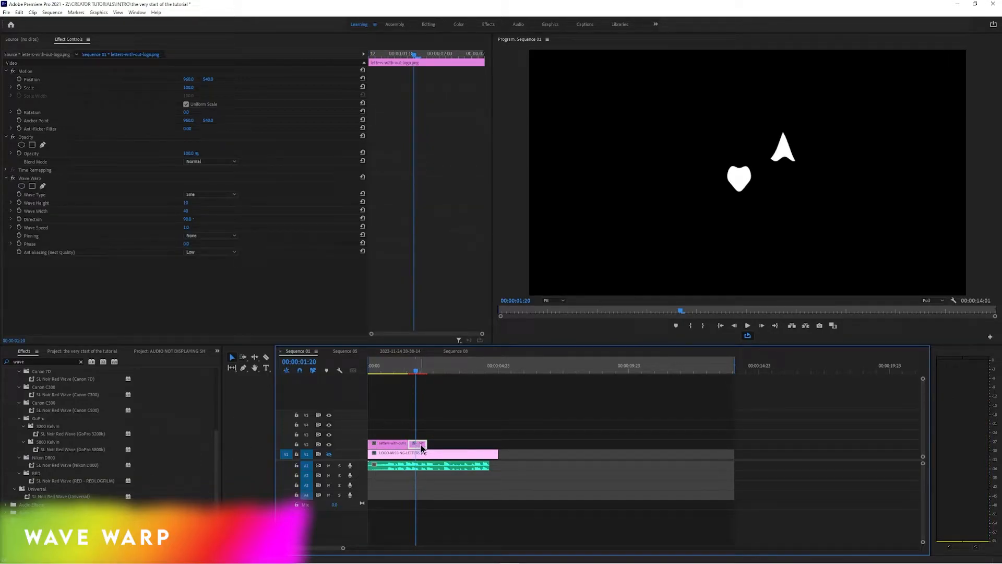
{"action": "left_click", "coordinate": [416, 372]}
{"action": "key", "text": "Home"}
{"action": "left_click", "coordinate": [748, 326]}
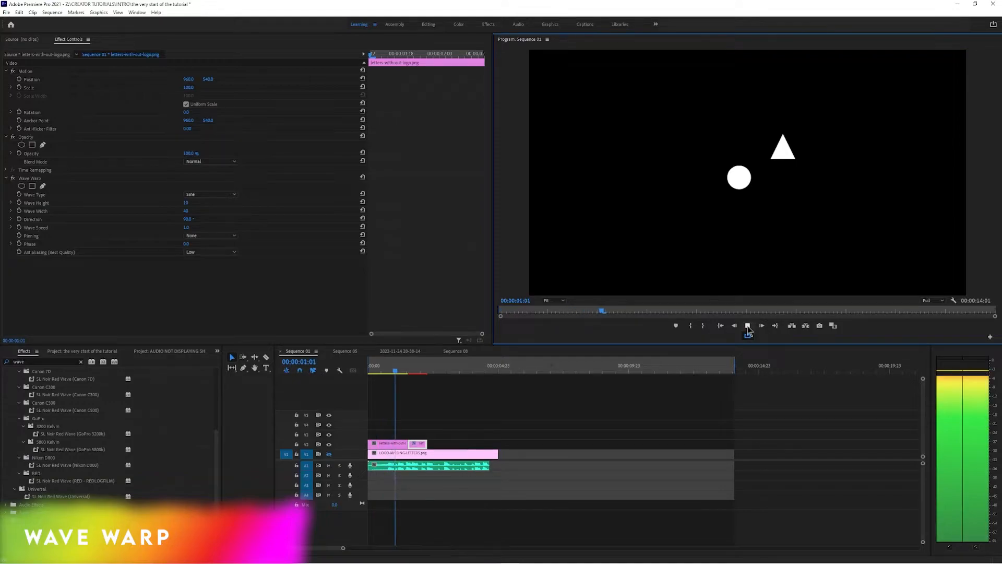
{"action": "key", "text": "space"}
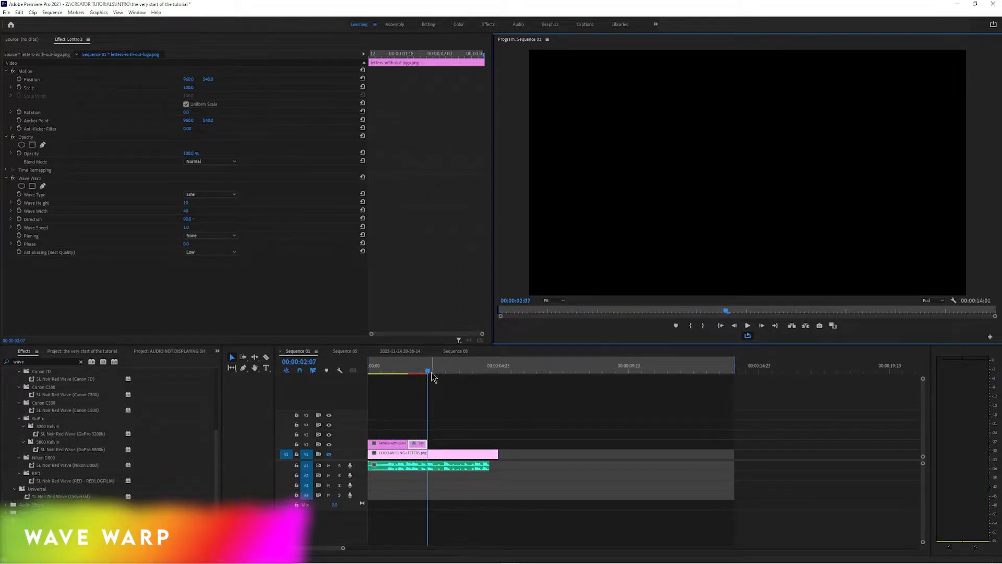
Make track V1 visible again and play the sequence from the start to check the warped letters over the logo
{"action": "left_click_drag", "start_coordinate": [426, 372], "coordinate": [369, 384]}
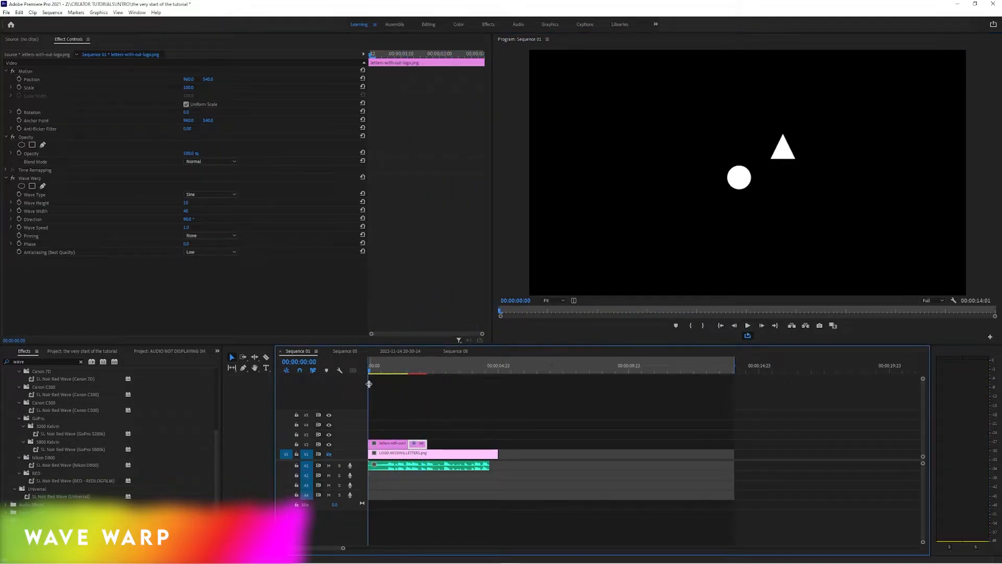
{"action": "left_click", "coordinate": [329, 455]}
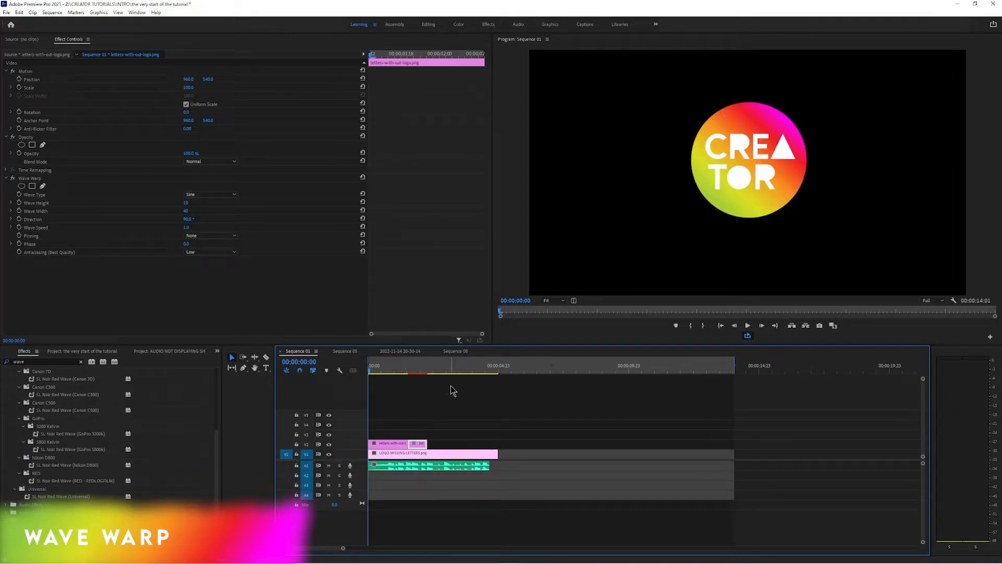
{"action": "left_click", "coordinate": [747, 327]}
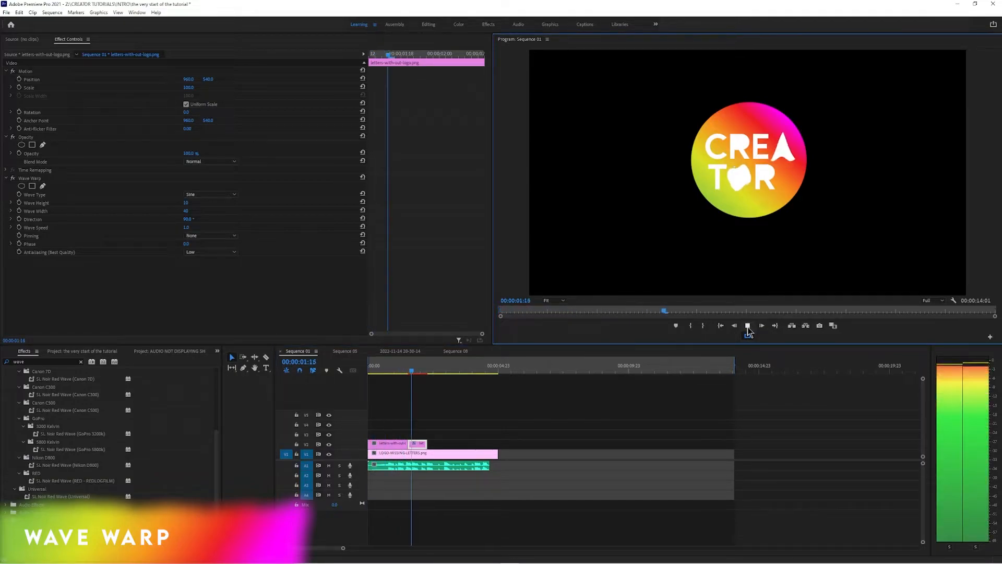
{"action": "left_click", "coordinate": [747, 325]}
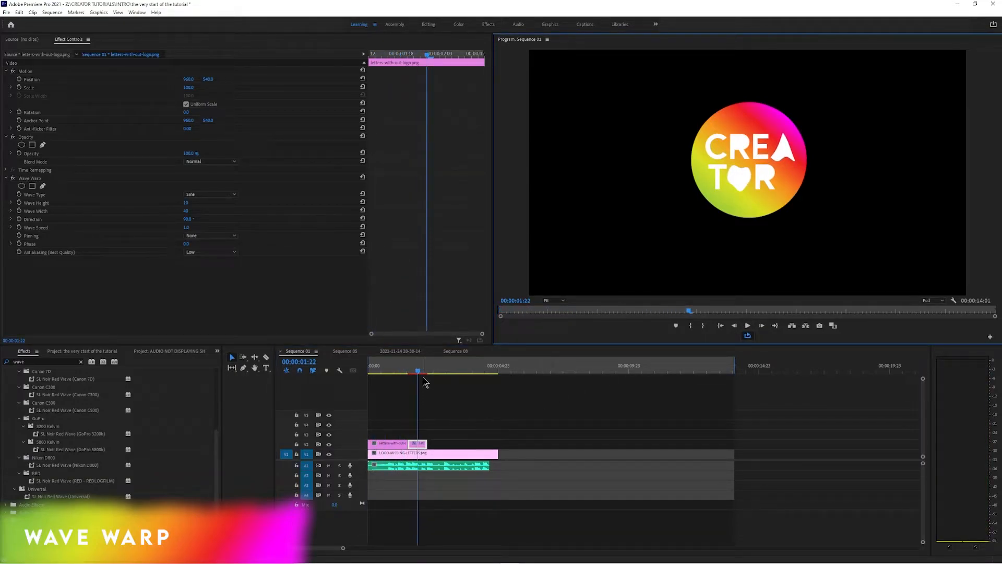
{"action": "left_click_drag", "start_coordinate": [418, 372], "coordinate": [413, 372]}
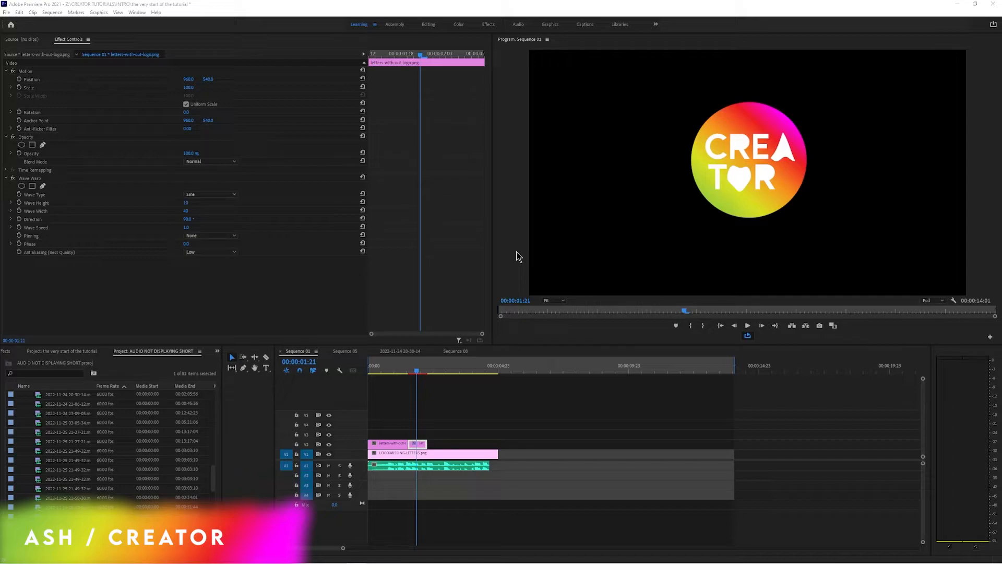
Duplicate the plain and warped letters-with-out-logo clips further along V2, shortening the plain copy placed right after the first warped clip
{"action": "left_click", "coordinate": [390, 443]}
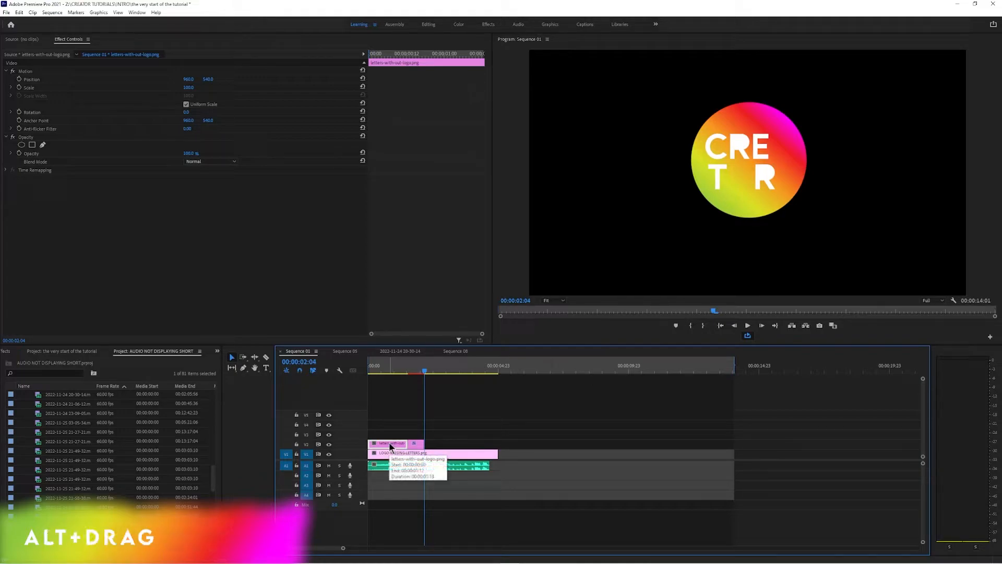
{"action": "left_click_drag", "start_coordinate": [389, 443], "coordinate": [444, 445]}
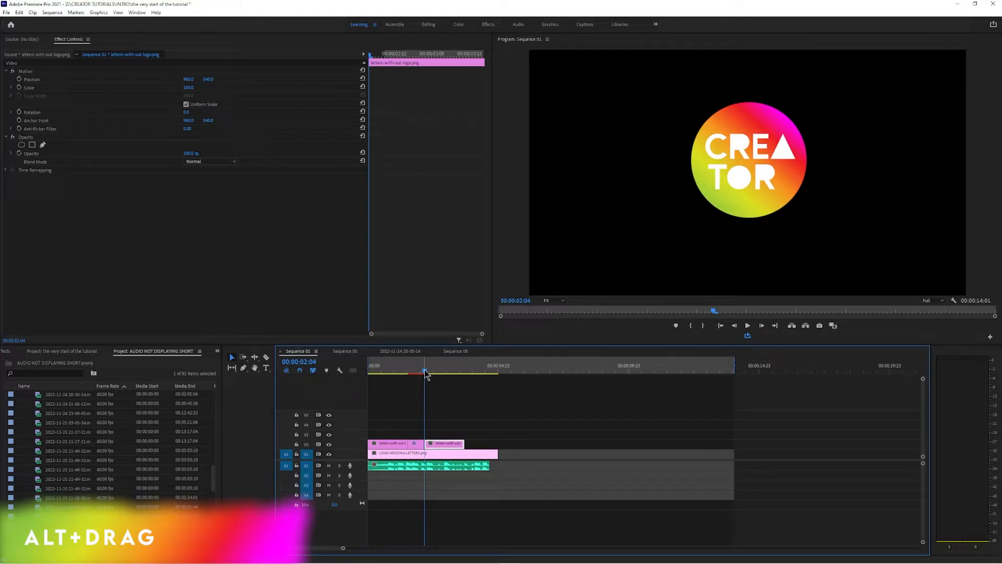
{"action": "left_click_drag", "start_coordinate": [461, 443], "coordinate": [448, 444]}
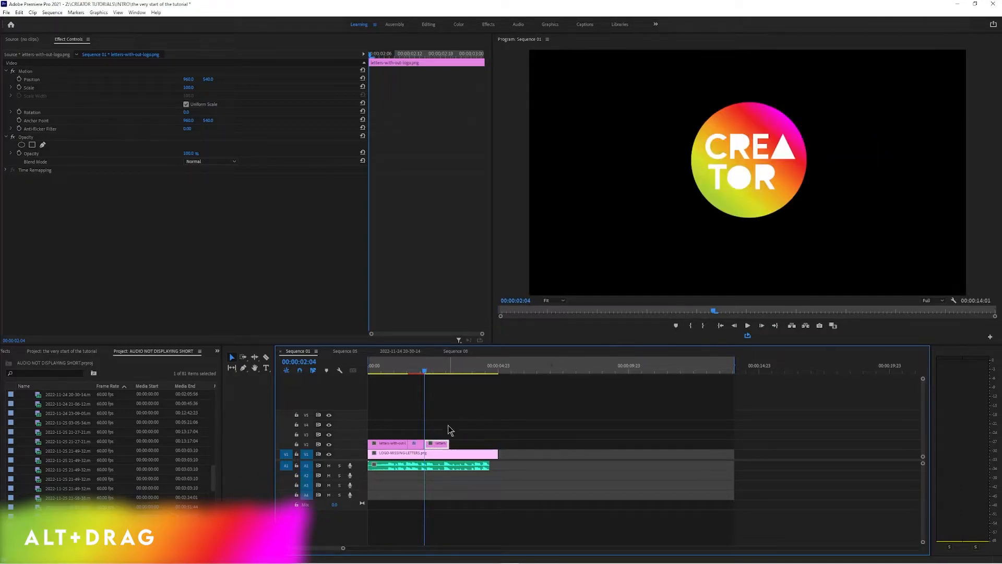
{"action": "left_click", "coordinate": [419, 443]}
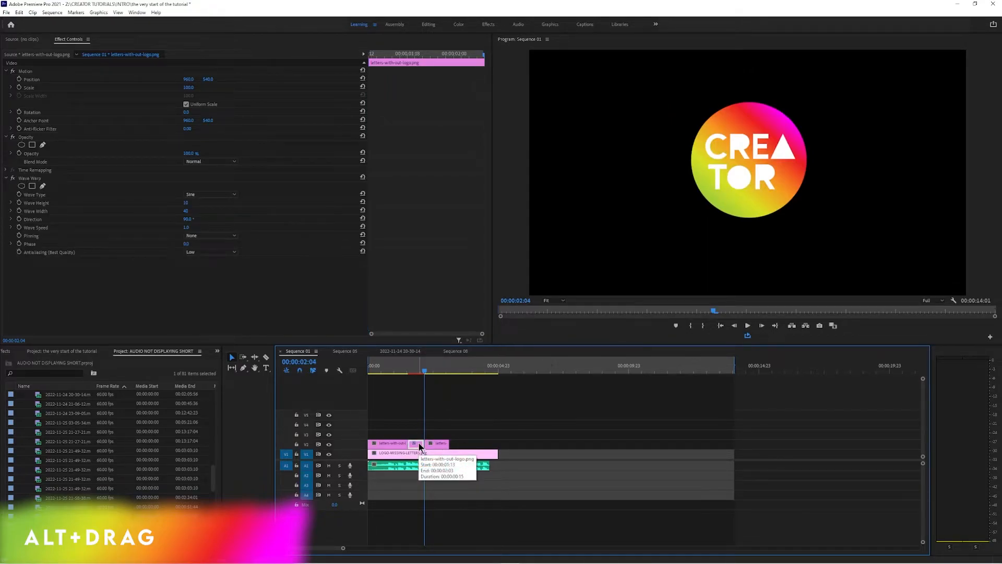
{"action": "left_click_drag", "start_coordinate": [419, 447], "coordinate": [474, 444]}
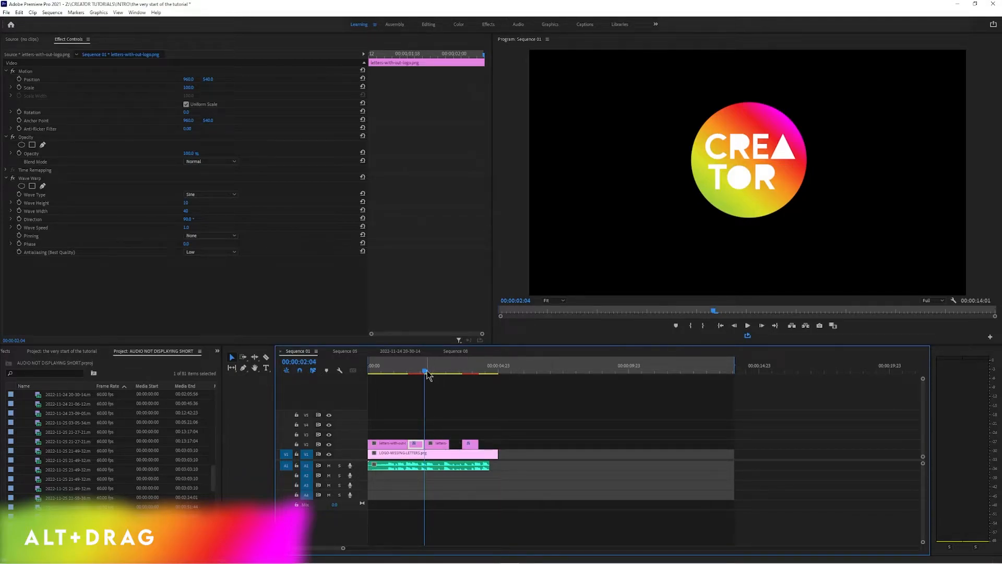
Play the sequence from the start to check the duplicated V2 clips against the music
{"action": "left_click", "coordinate": [386, 372]}
{"action": "key", "text": "Home"}
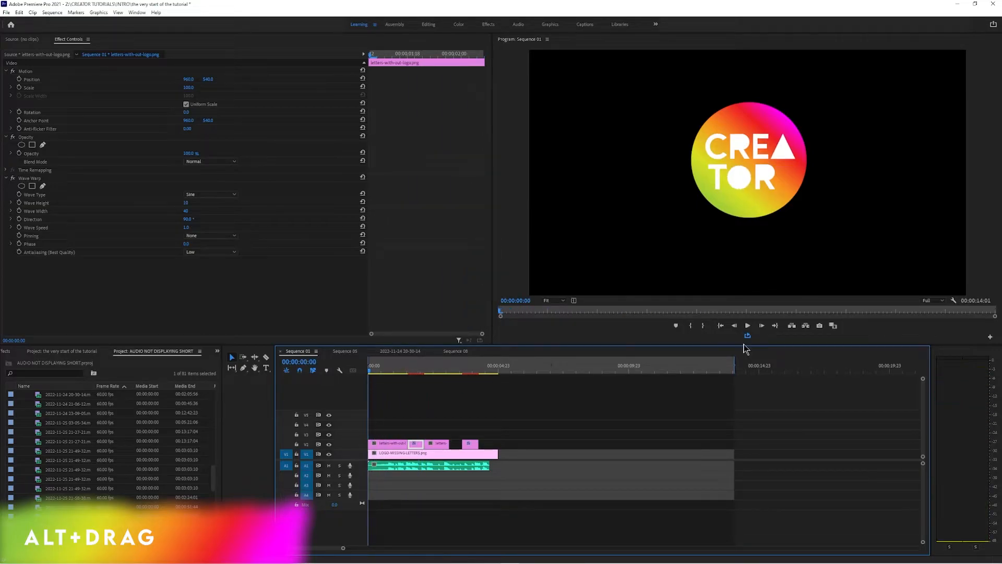
{"action": "left_click", "coordinate": [747, 326]}
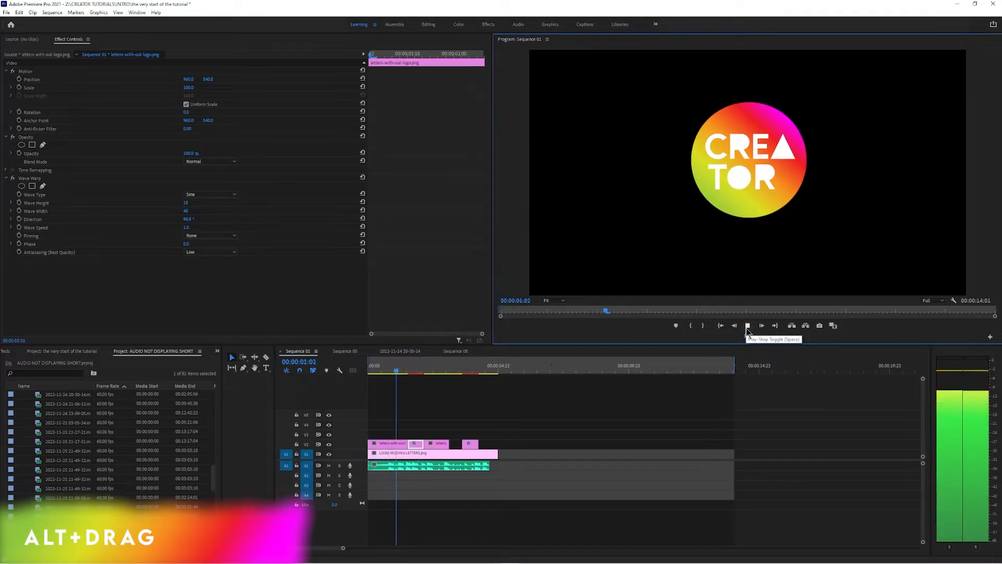
{"action": "key", "text": "space"}
Move the warped copy on V2 to start at about 00:00:03:00 and trim the plain copy to meet it
{"action": "left_click", "coordinate": [451, 444]}
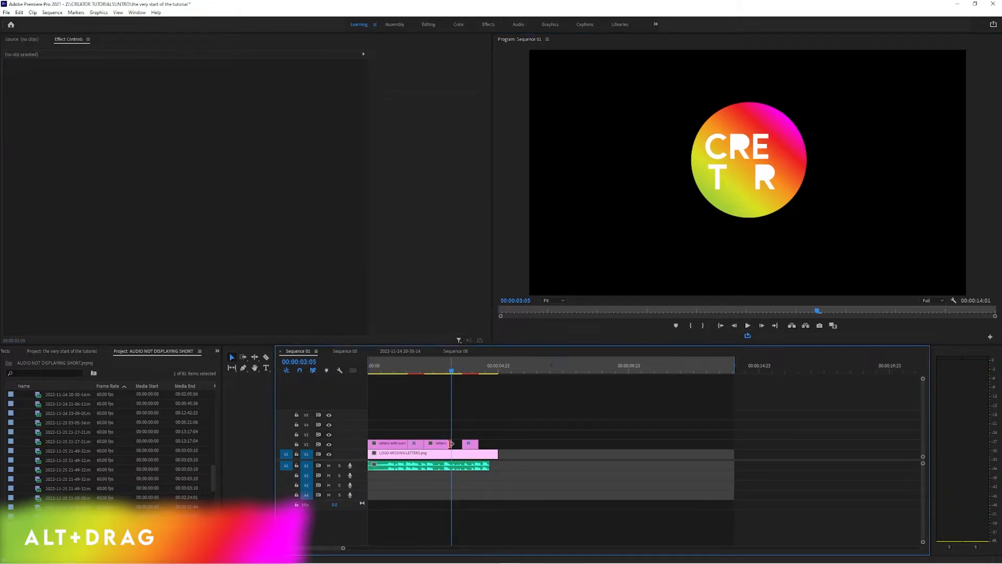
{"action": "mouse_move", "coordinate": [447, 444]}
{"action": "left_mouse_down"}
{"action": "mouse_move", "coordinate": [469, 447]}
{"action": "mouse_move", "coordinate": [459, 447]}
{"action": "left_mouse_up"}
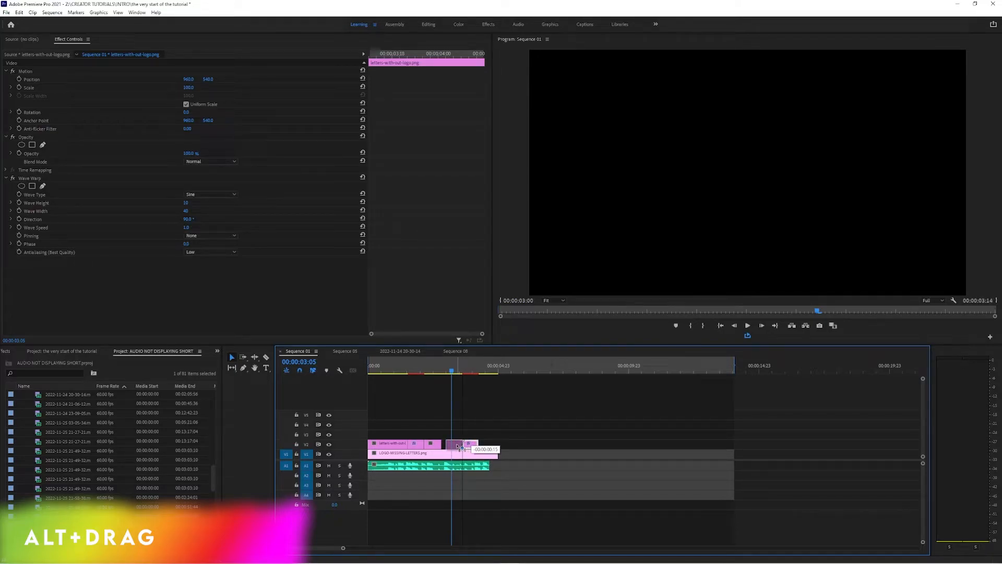
{"action": "left_click_drag", "start_coordinate": [458, 446], "coordinate": [445, 444]}
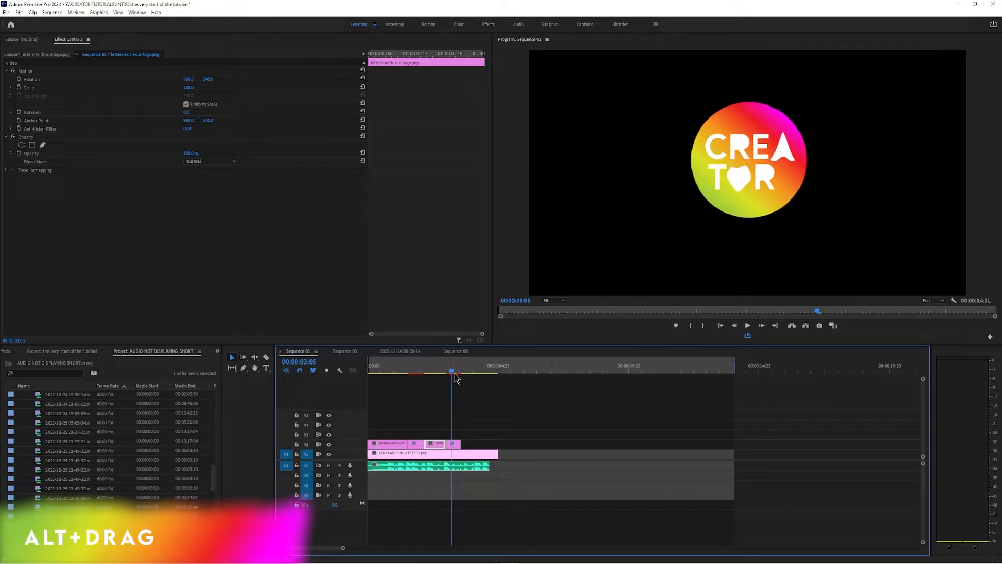
Duplicate the second plain and warped clip pair together further along V2 and shorten the new plain copy
{"action": "left_click", "coordinate": [439, 412]}
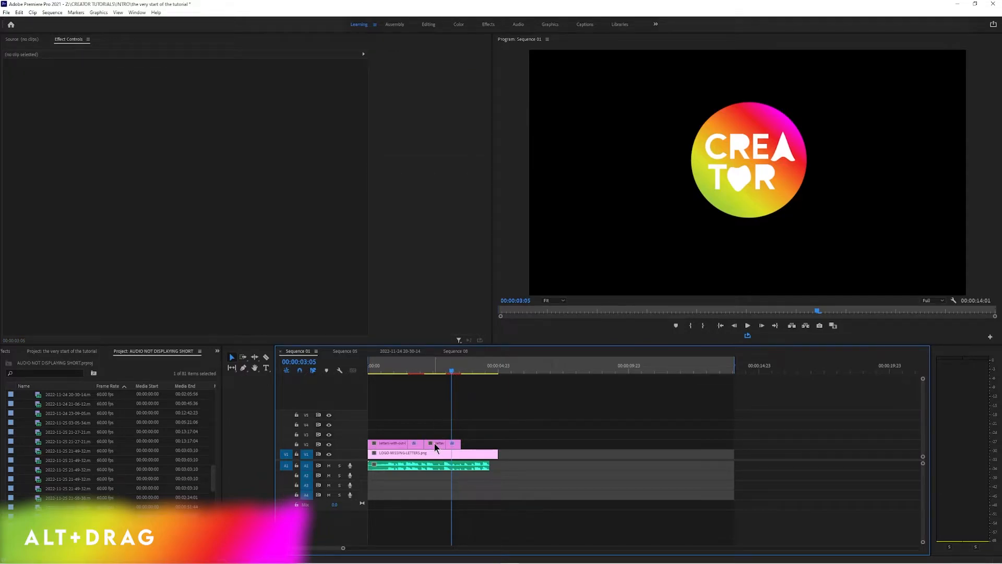
{"action": "left_click", "coordinate": [435, 443]}
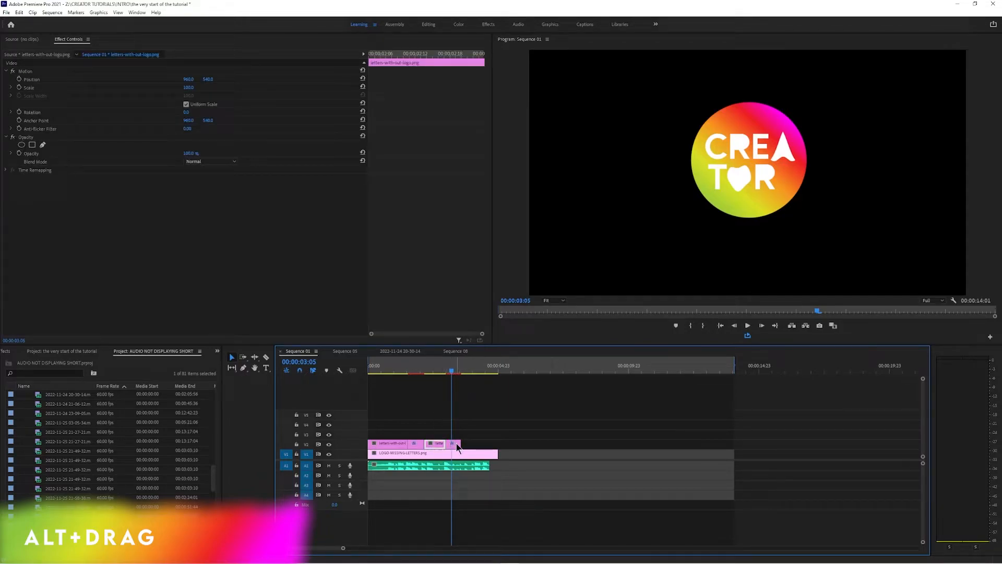
{"action": "left_click", "coordinate": [457, 443], "text": "shift"}
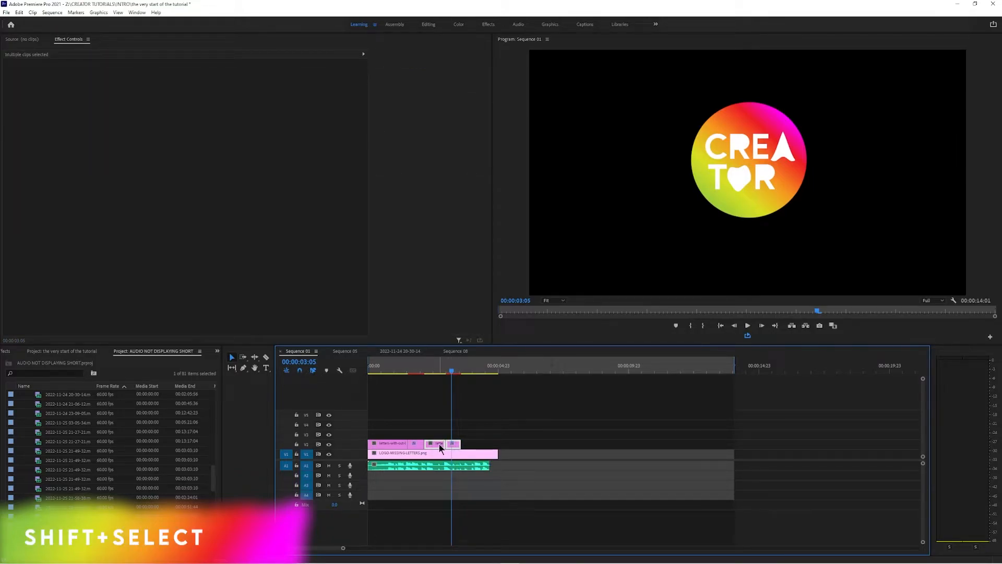
{"action": "left_click_drag", "start_coordinate": [440, 444], "coordinate": [476, 444]}
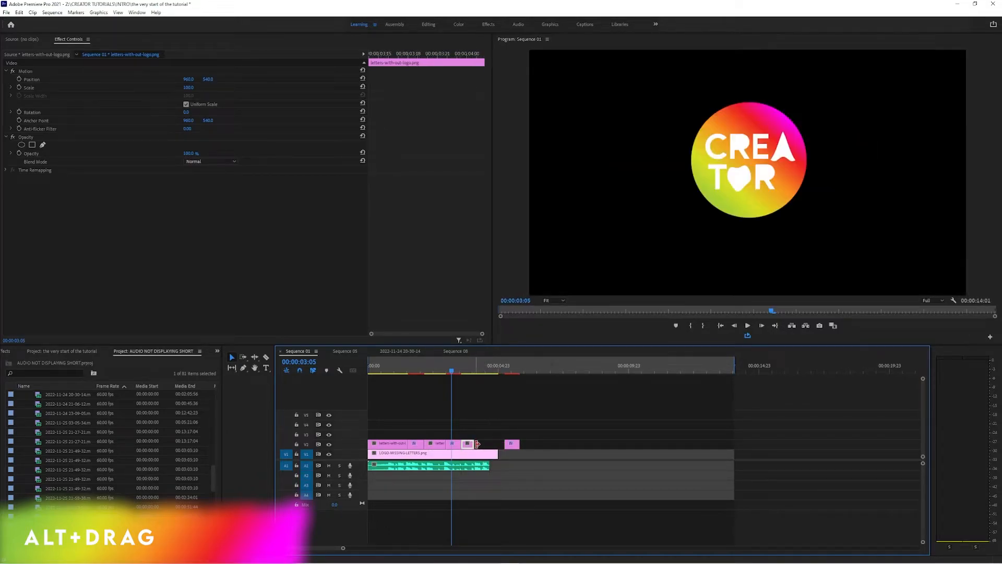
{"action": "left_click", "coordinate": [514, 446]}
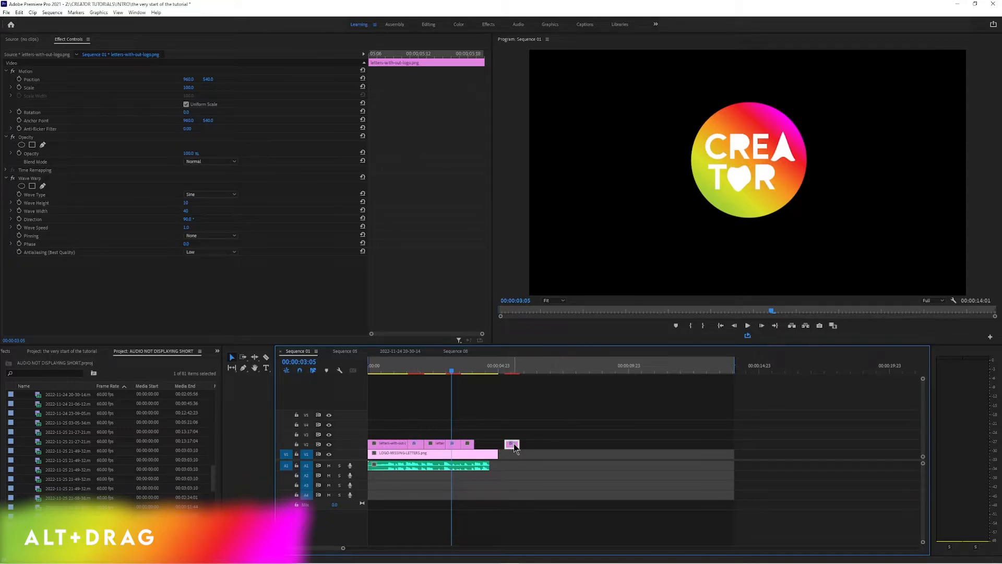
Play the sequence from the start, then move the last warped clip to end with the V1 clip and extend the plain copy to meet it
{"action": "left_click_drag", "start_coordinate": [456, 374], "coordinate": [367, 384]}
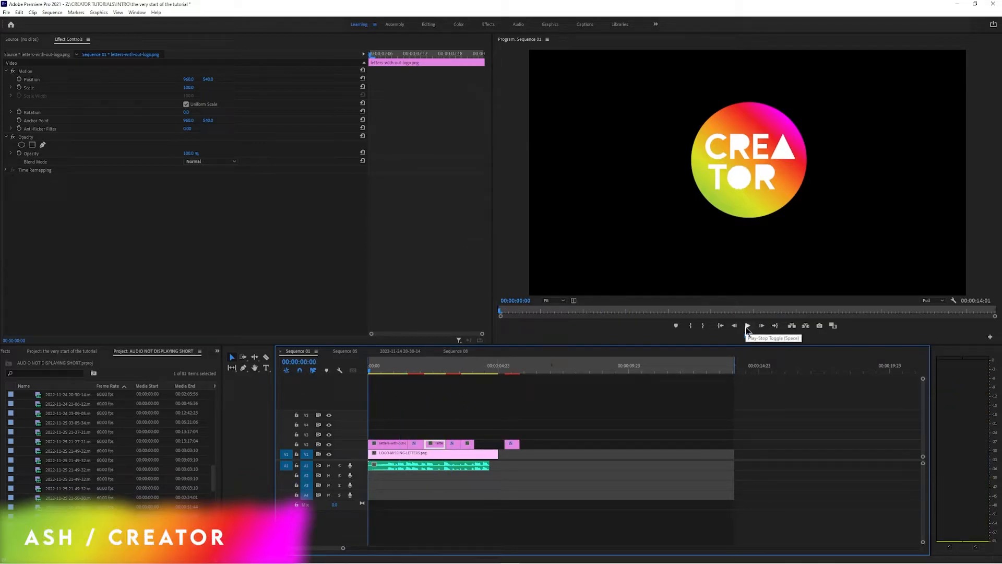
{"action": "left_click", "coordinate": [747, 326]}
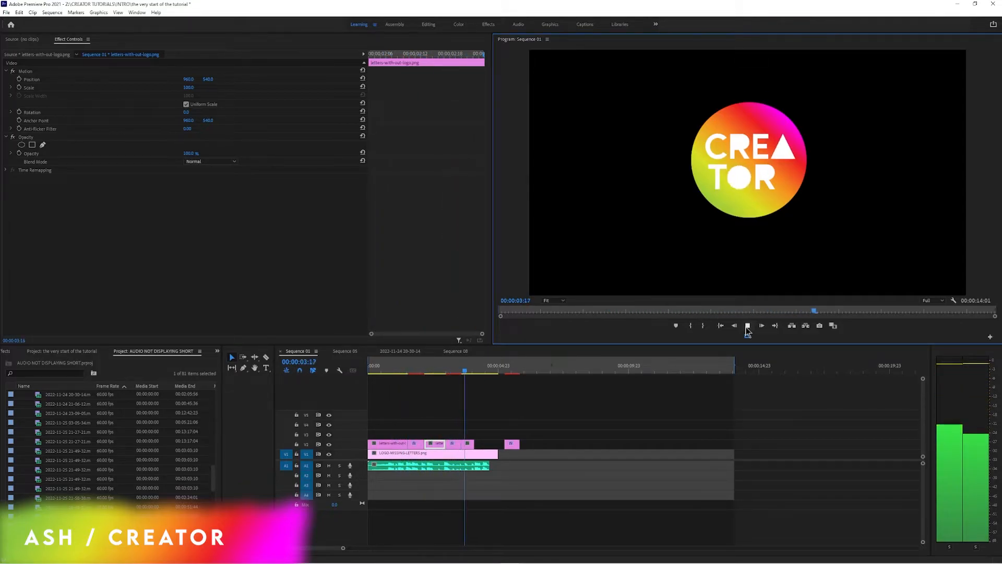
{"action": "left_click", "coordinate": [747, 326]}
{"action": "left_click_drag", "start_coordinate": [513, 450], "coordinate": [481, 445]}
{"action": "left_click", "coordinate": [474, 445]}
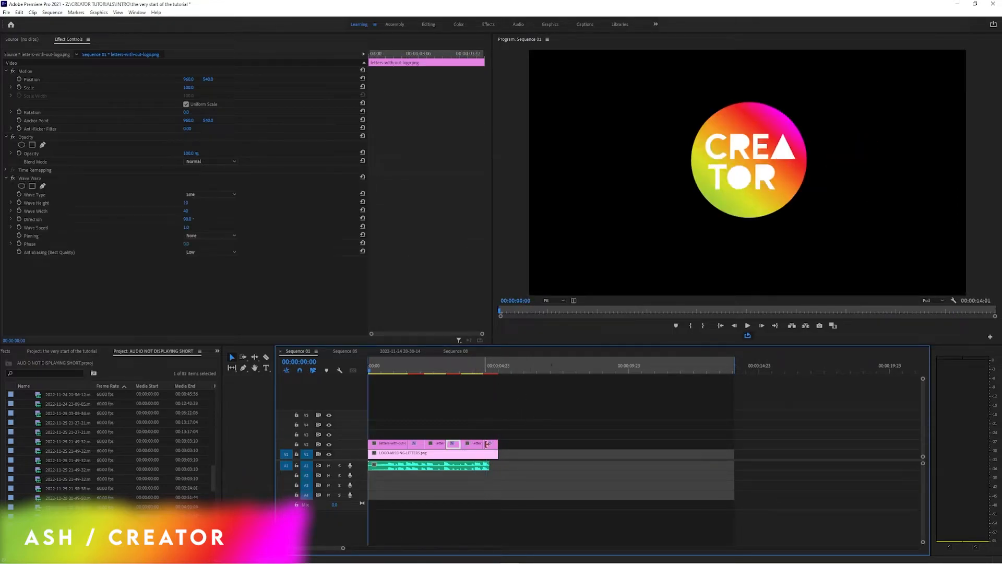
Go through the three warped clips on V2 and compare their Wave Warp settings
{"action": "left_click", "coordinate": [492, 445]}
{"action": "left_click", "coordinate": [418, 445]}
{"action": "left_click", "coordinate": [453, 446]}
{"action": "left_click", "coordinate": [490, 445]}
{"action": "left_click", "coordinate": [452, 444]}
{"action": "left_click", "coordinate": [416, 445]}
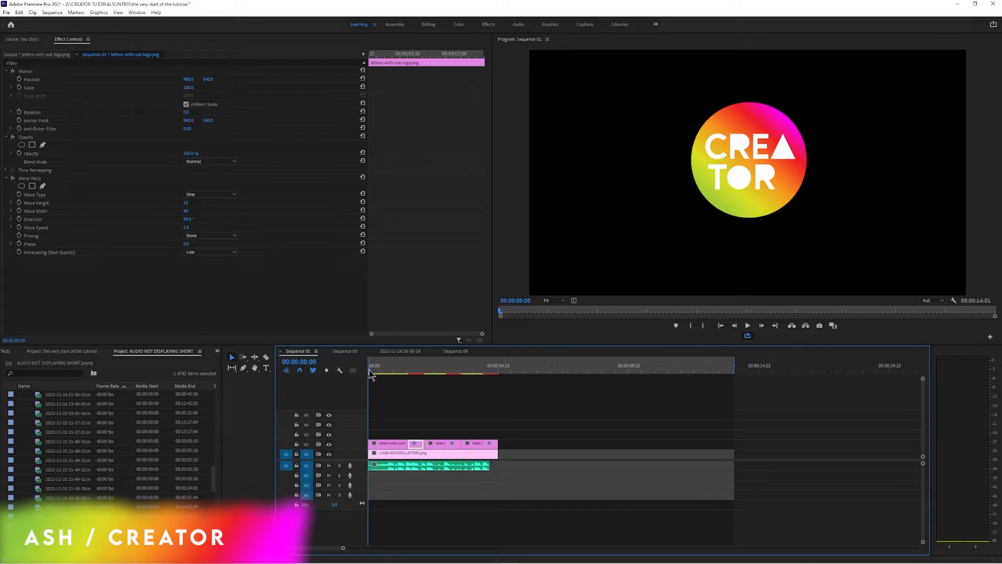
Extend the music clip on A1 to end together with the video clips and check the first warped section
{"action": "left_click_drag", "start_coordinate": [371, 375], "coordinate": [416, 376]}
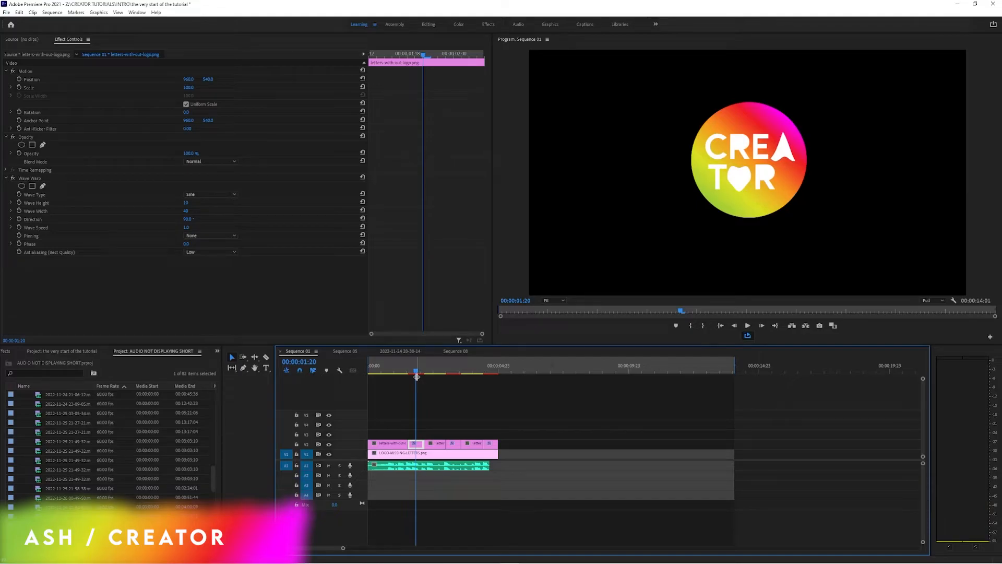
{"action": "left_click", "coordinate": [487, 466]}
{"action": "left_click_drag", "start_coordinate": [490, 466], "coordinate": [498, 467]}
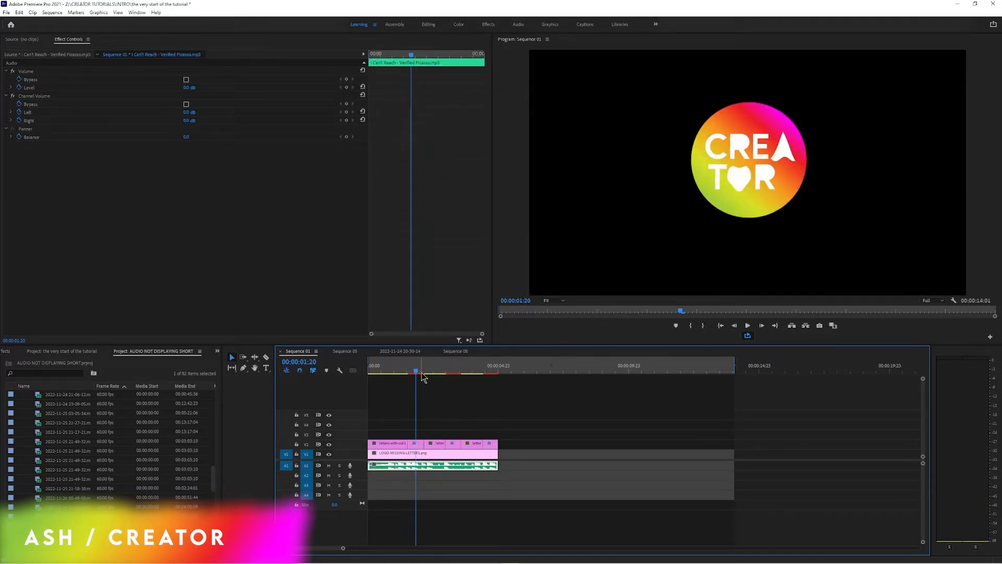
{"action": "mouse_move", "coordinate": [418, 375]}
{"action": "left_mouse_down"}
{"action": "mouse_move", "coordinate": [372, 375]}
{"action": "mouse_move", "coordinate": [417, 389]}
{"action": "left_mouse_up"}
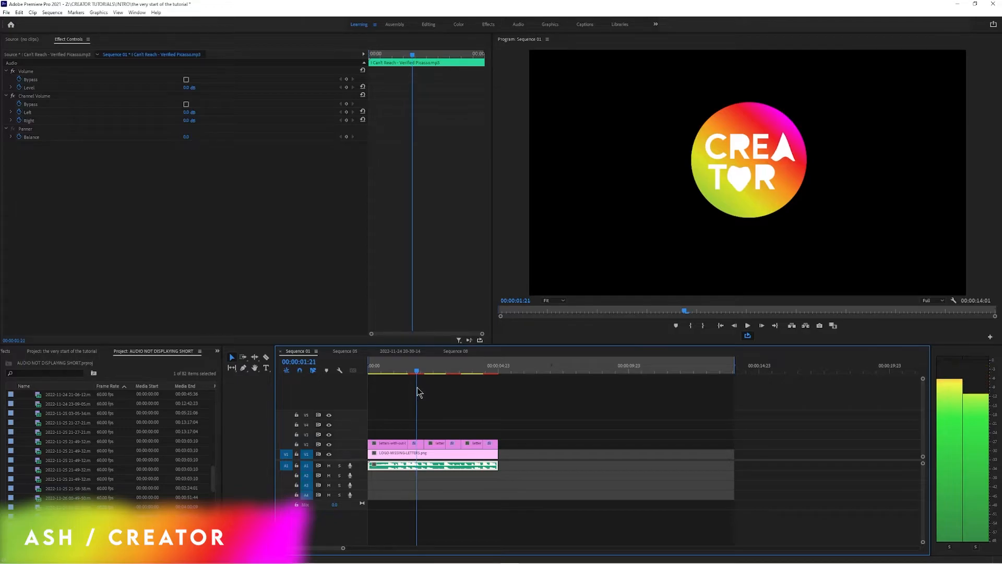
Increase the Wave Height and adjust the Wave Width of the first warped clip on V2, previewing the result at 00:00:01:20
{"action": "left_click", "coordinate": [421, 444]}
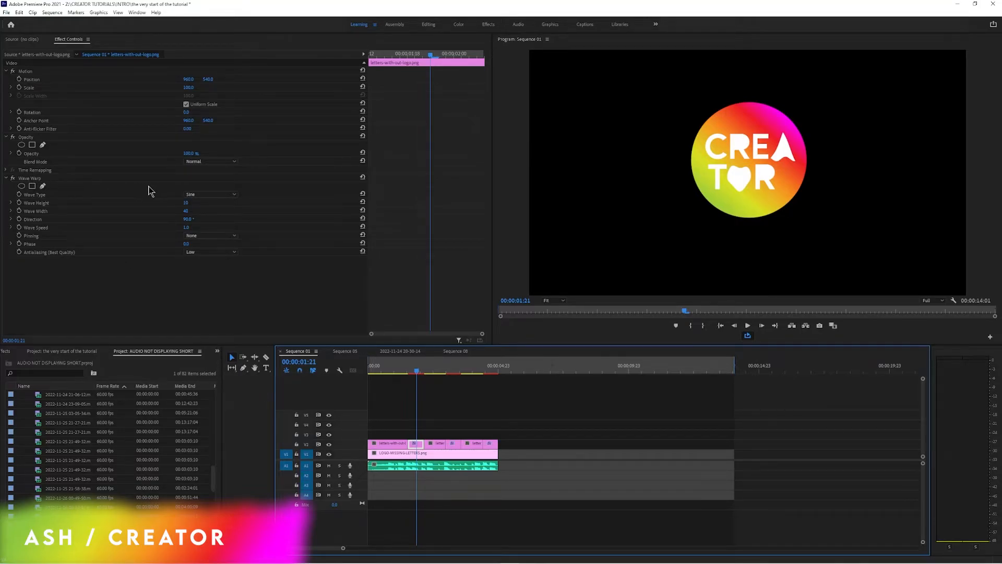
{"action": "left_click", "coordinate": [416, 371]}
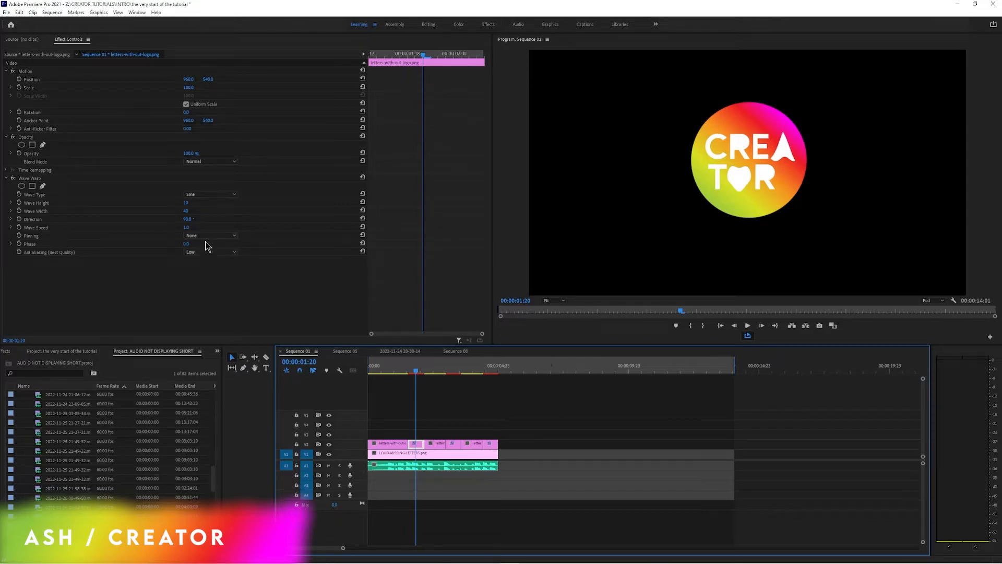
{"action": "left_click", "coordinate": [186, 205]}
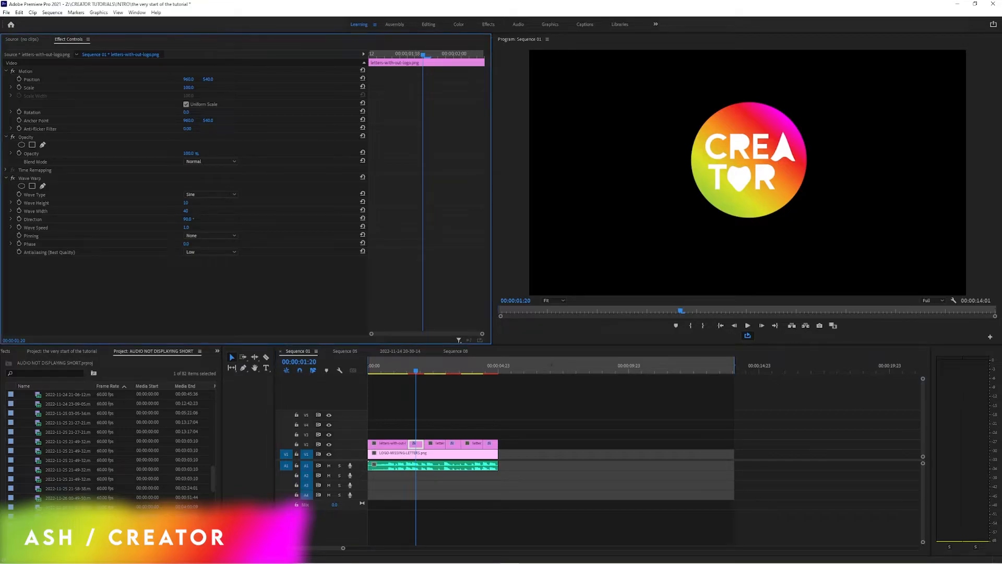
{"action": "left_click_drag", "start_coordinate": [187, 204], "coordinate": [213, 204]}
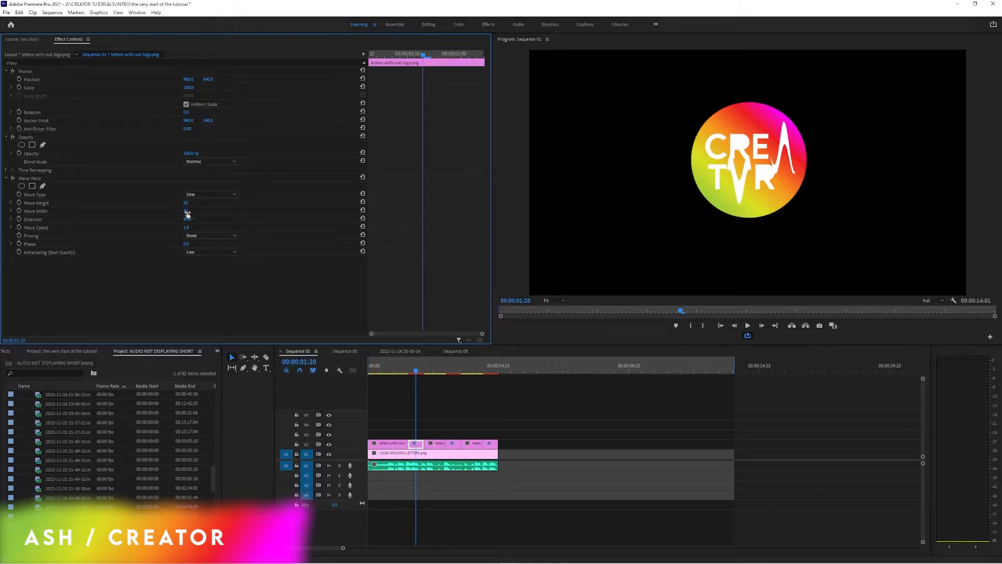
{"action": "mouse_move", "coordinate": [186, 211]}
{"action": "left_mouse_down"}
{"action": "mouse_move", "coordinate": [177, 211]}
{"action": "mouse_move", "coordinate": [195, 211]}
{"action": "left_mouse_up"}
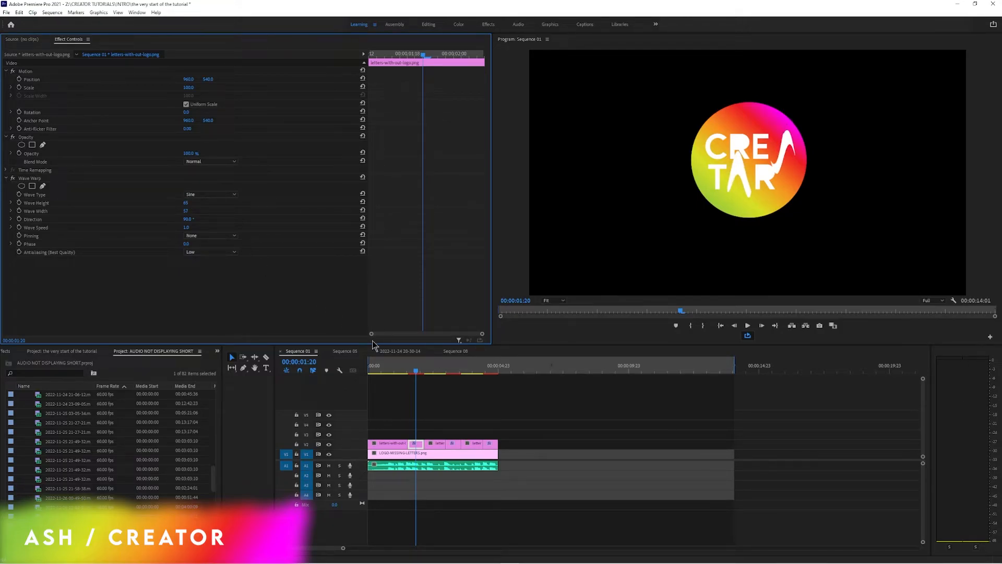
Play the sequence from the start to check the stronger distortion on the first warped clip
{"action": "left_click_drag", "start_coordinate": [417, 371], "coordinate": [367, 386]}
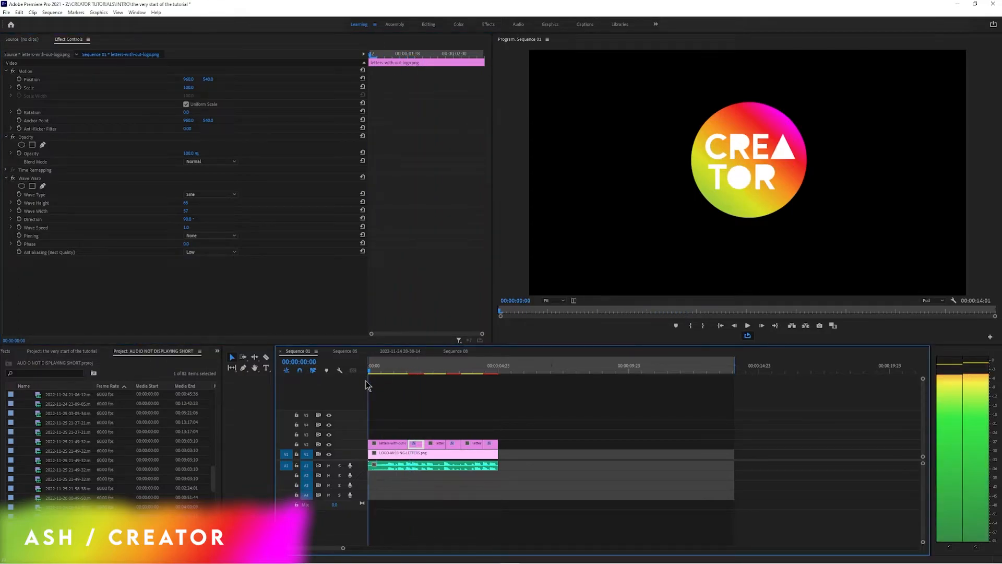
{"action": "left_click", "coordinate": [748, 326]}
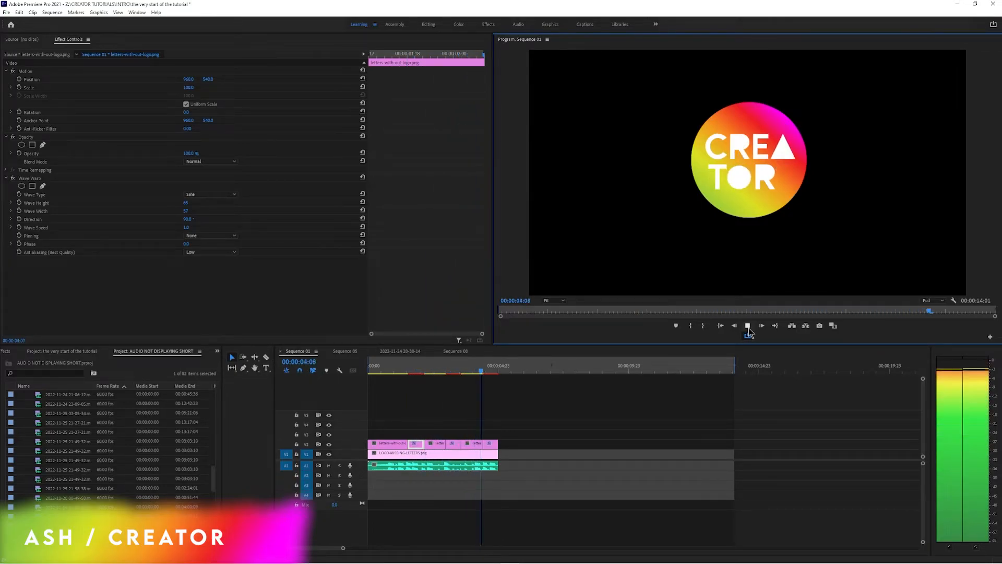
{"action": "left_click", "coordinate": [748, 327]}
Turn off the Wave Warp effect on the second warped clip on V2, with the playhead at 00:00:03:05
{"action": "left_click_drag", "start_coordinate": [497, 377], "coordinate": [452, 372]}
{"action": "left_click", "coordinate": [455, 444]}
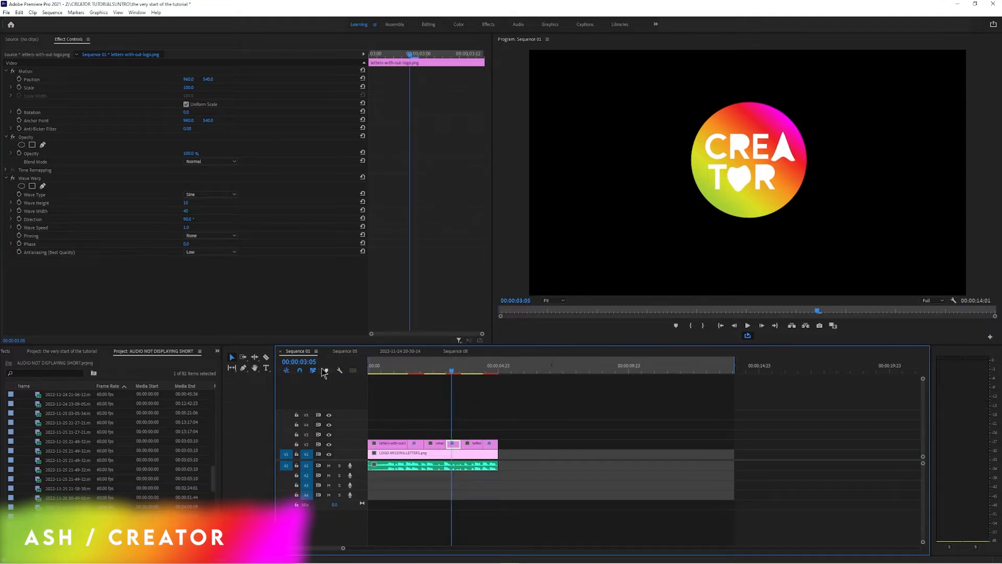
{"action": "left_click", "coordinate": [77, 352]}
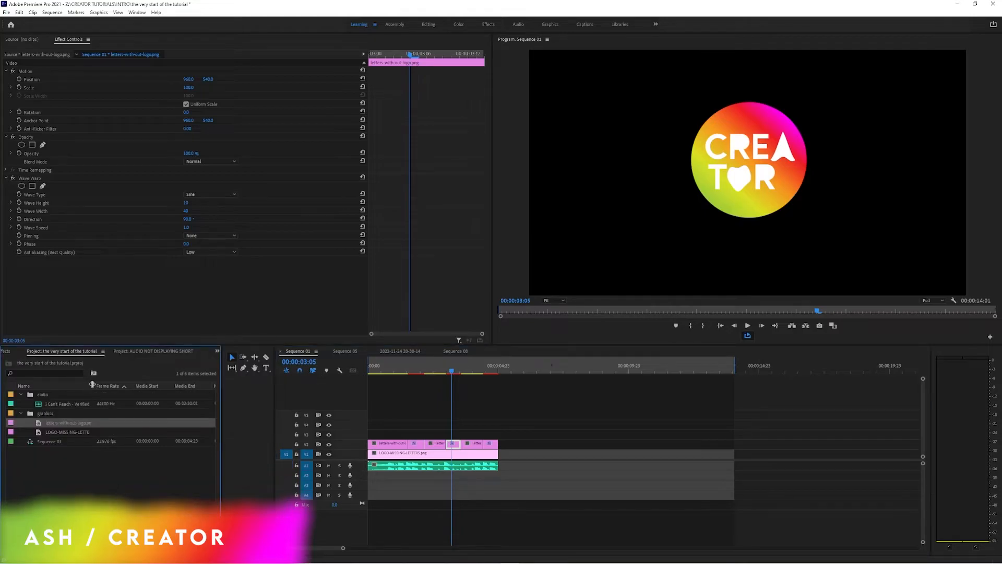
{"action": "left_click", "coordinate": [13, 178]}
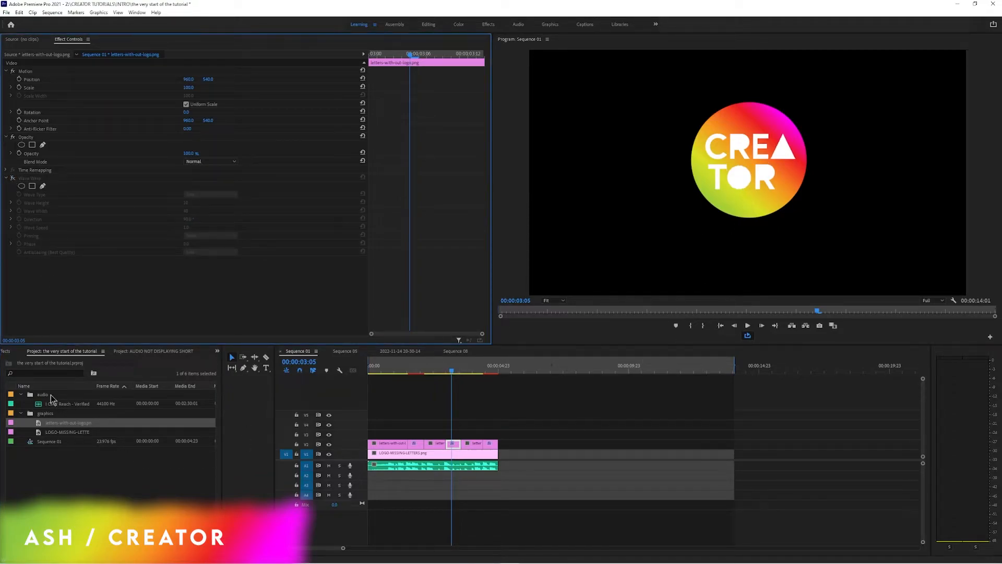
Clear the effects search, find Twirl among the Distort video effects and apply it to the second warped clip on V2
{"action": "left_click", "coordinate": [8, 353]}
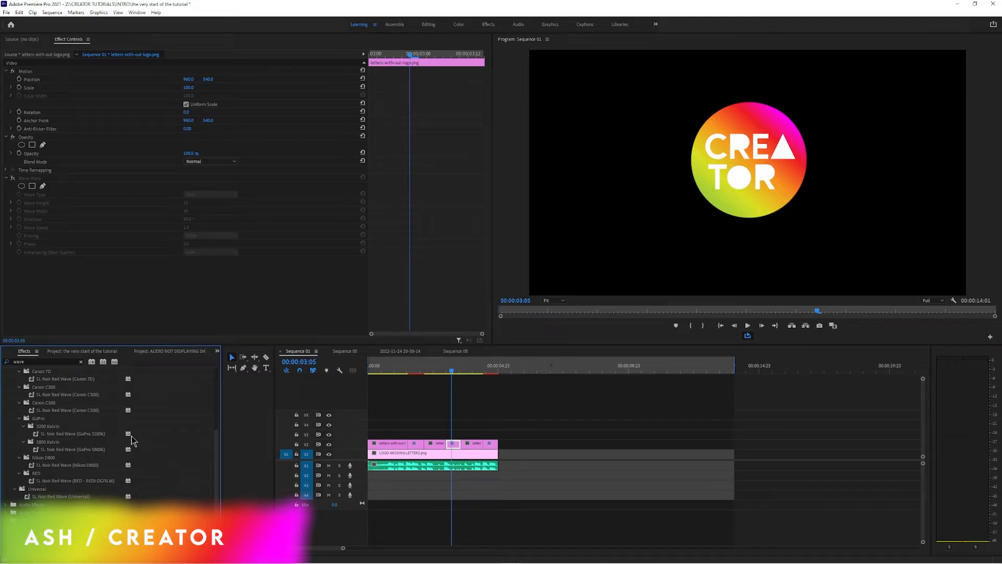
{"action": "left_click", "coordinate": [80, 362]}
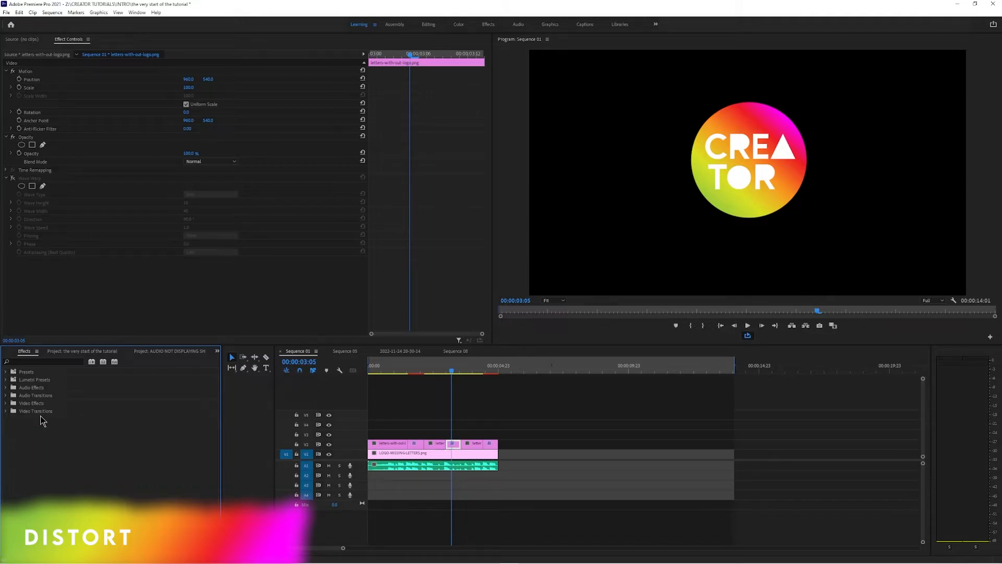
{"action": "left_click", "coordinate": [7, 403]}
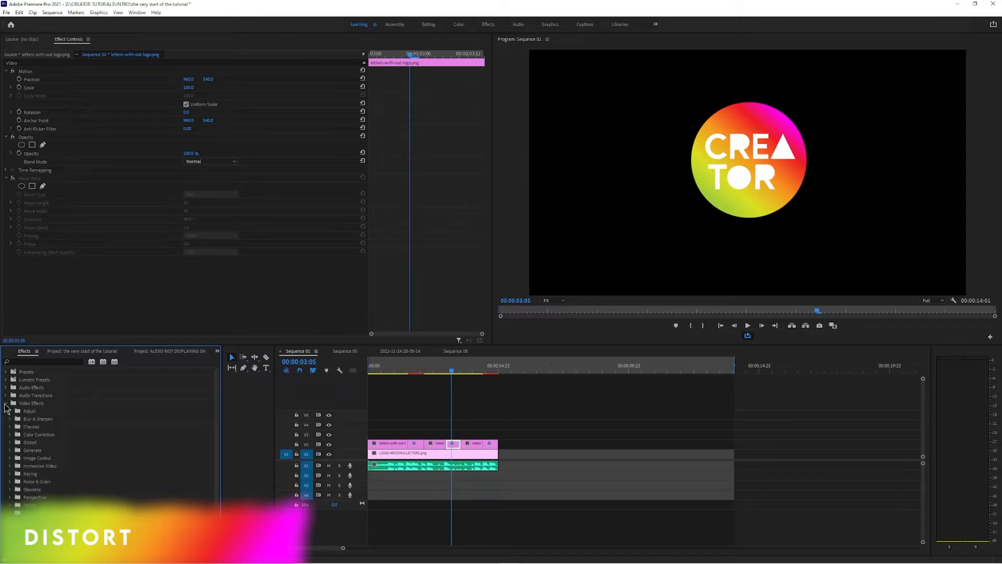
{"action": "left_click", "coordinate": [10, 443]}
{"action": "scroll", "coordinate": [71, 439], "scroll_direction": "down", "scroll_amount": 2}
{"action": "scroll", "coordinate": [71, 443], "scroll_direction": "down", "scroll_amount": 1}
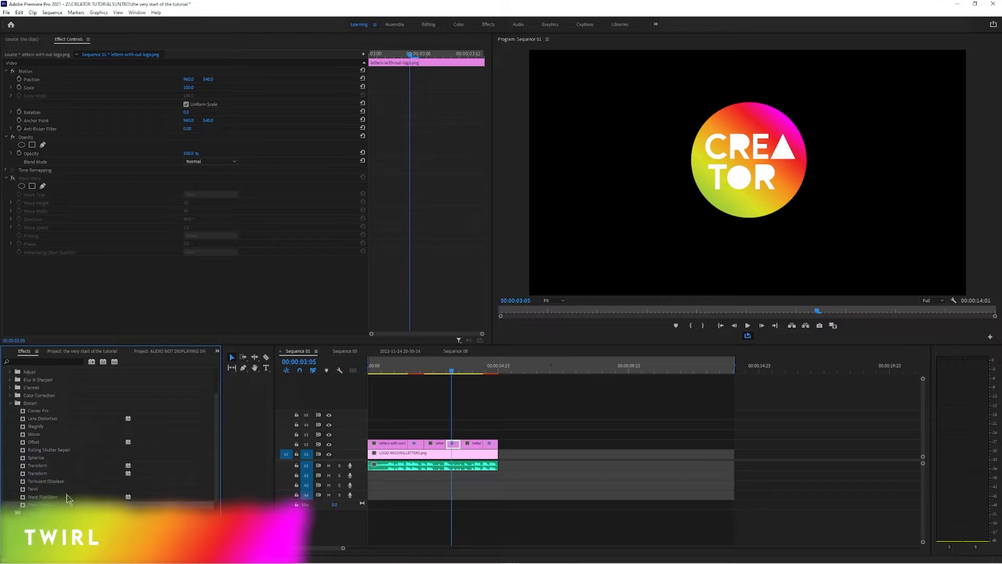
{"action": "left_click", "coordinate": [30, 489]}
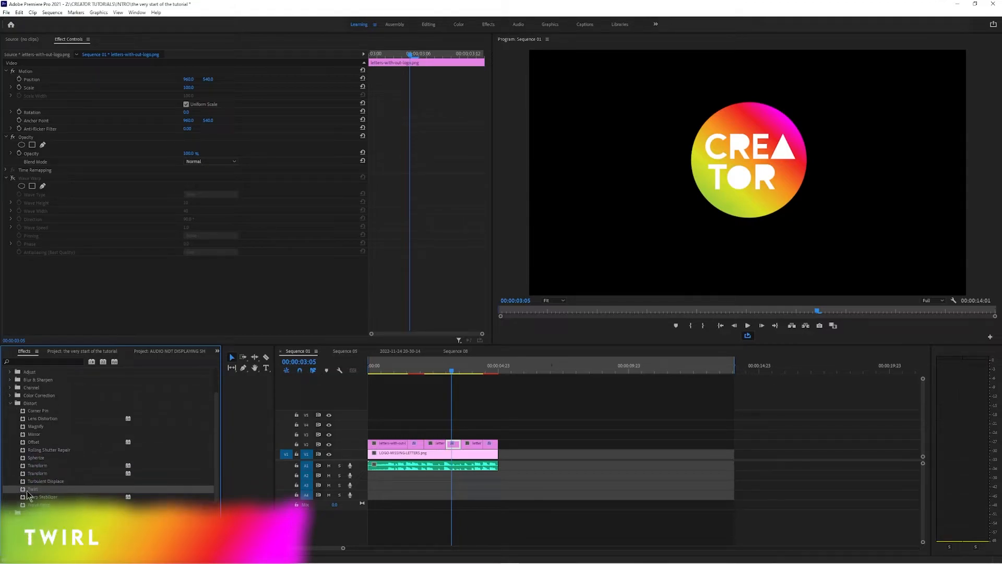
{"action": "left_click_drag", "start_coordinate": [26, 490], "coordinate": [192, 497]}
{"action": "left_click_drag", "start_coordinate": [434, 459], "coordinate": [453, 447]}
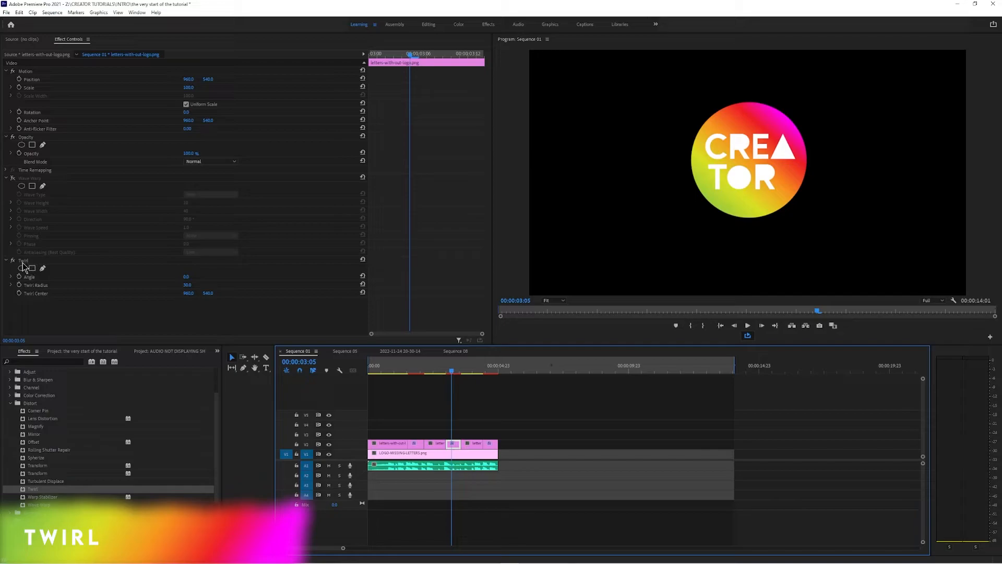
Raise the Twirl Radius to 100, try out the Angle, and keyframe the Angle at 0 at the clip's start, 00:00:03:00
{"action": "key", "text": "Right"}
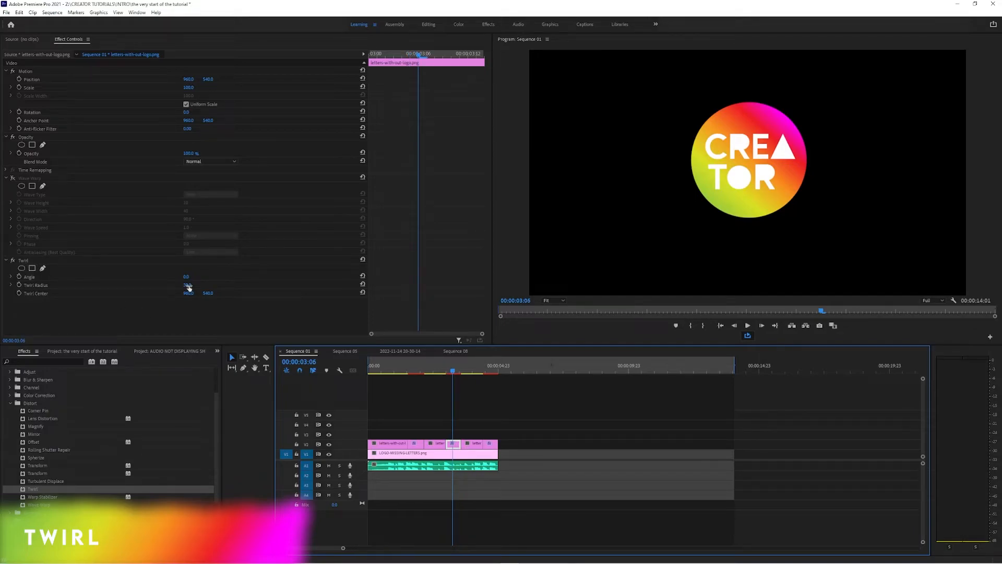
{"action": "left_click_drag", "start_coordinate": [188, 286], "coordinate": [306, 277]}
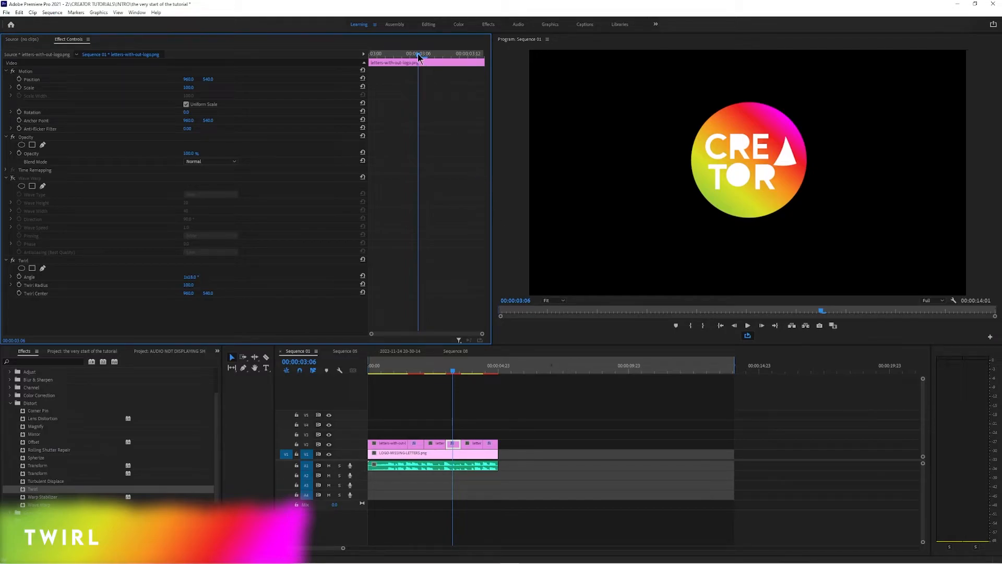
{"action": "left_click_drag", "start_coordinate": [418, 56], "coordinate": [371, 61]}
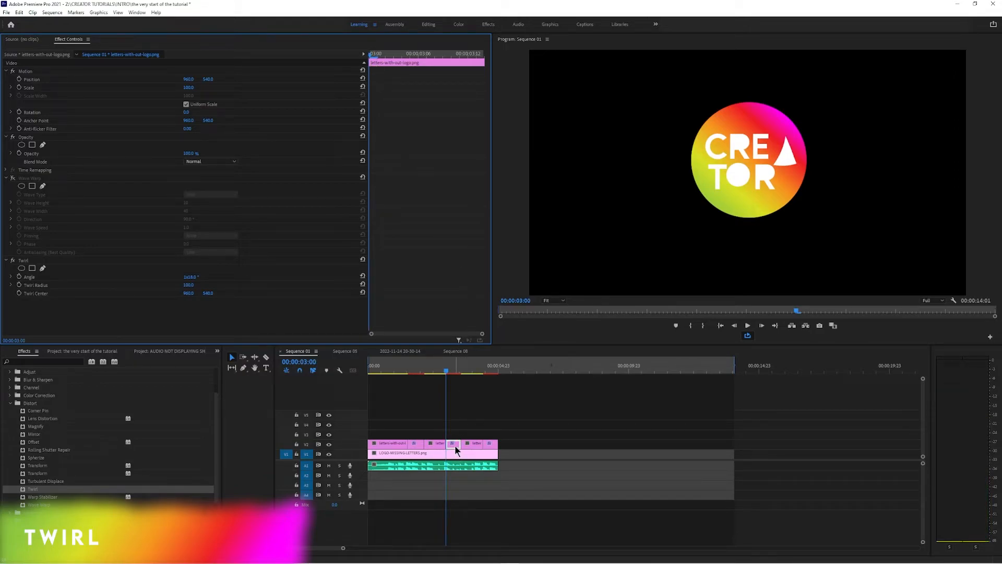
{"action": "left_click", "coordinate": [191, 276]}
{"action": "type", "text": "0"}
{"action": "key", "text": "Return"}
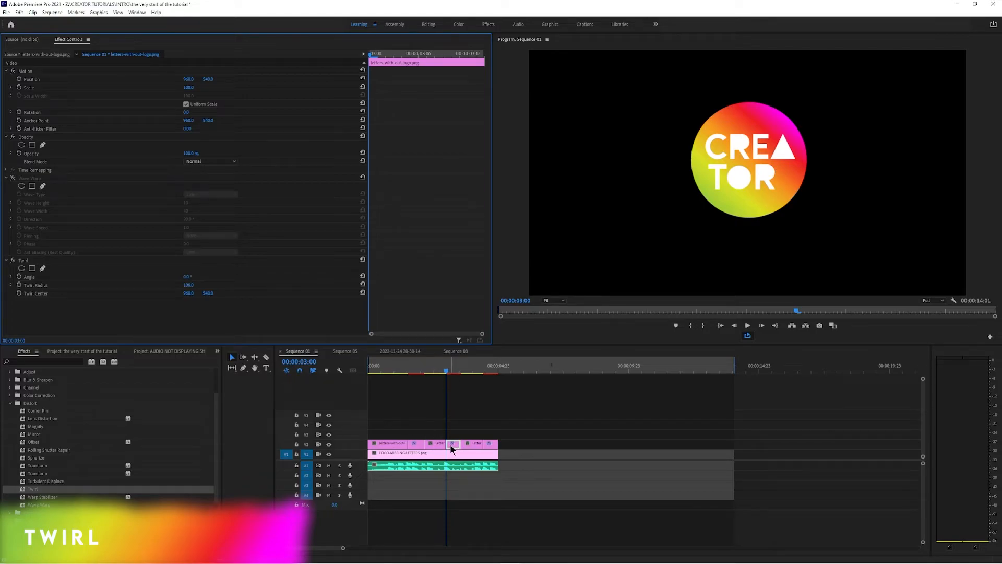
{"action": "left_click", "coordinate": [20, 276]}
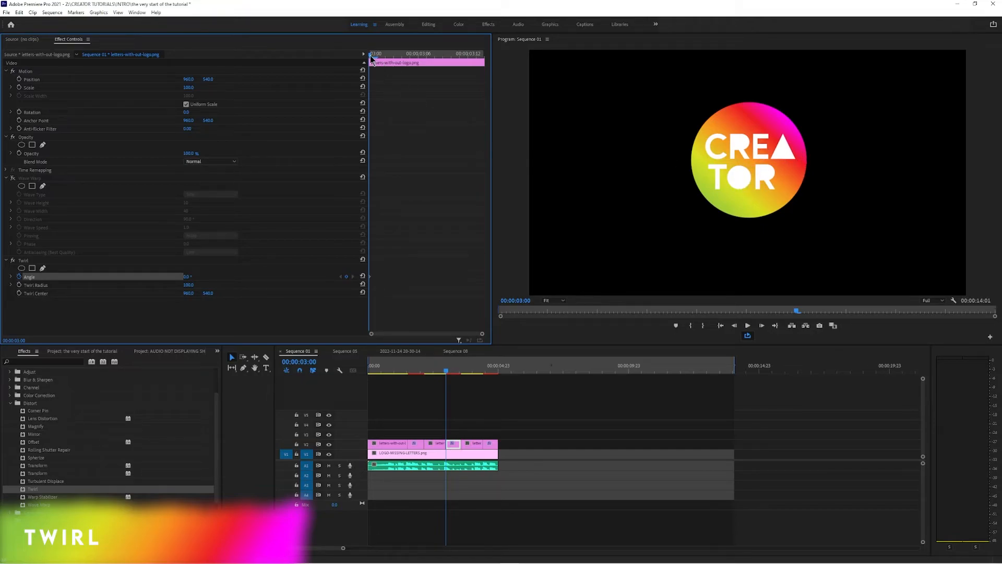
Keyframe a Twirl Angle of more than one full turn at 00:00:03:07 and return it to 0 at 00:00:03:13
{"action": "left_click_drag", "start_coordinate": [371, 55], "coordinate": [424, 68]}
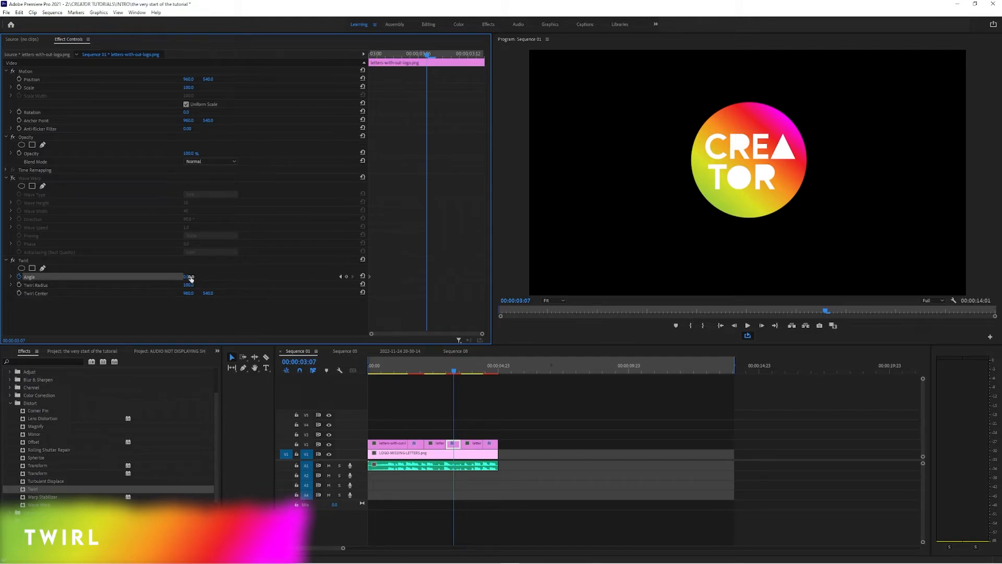
{"action": "left_click_drag", "start_coordinate": [186, 276], "coordinate": [384, 276]}
{"action": "left_click_drag", "start_coordinate": [427, 57], "coordinate": [480, 64]}
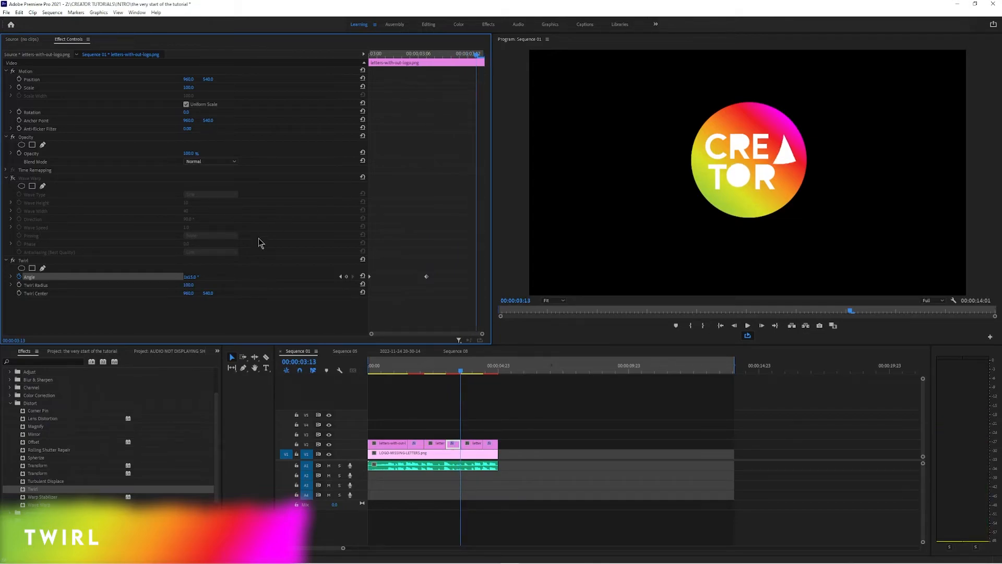
{"action": "left_click", "coordinate": [191, 276]}
{"action": "type", "text": "0"}
{"action": "key", "text": "Return"}
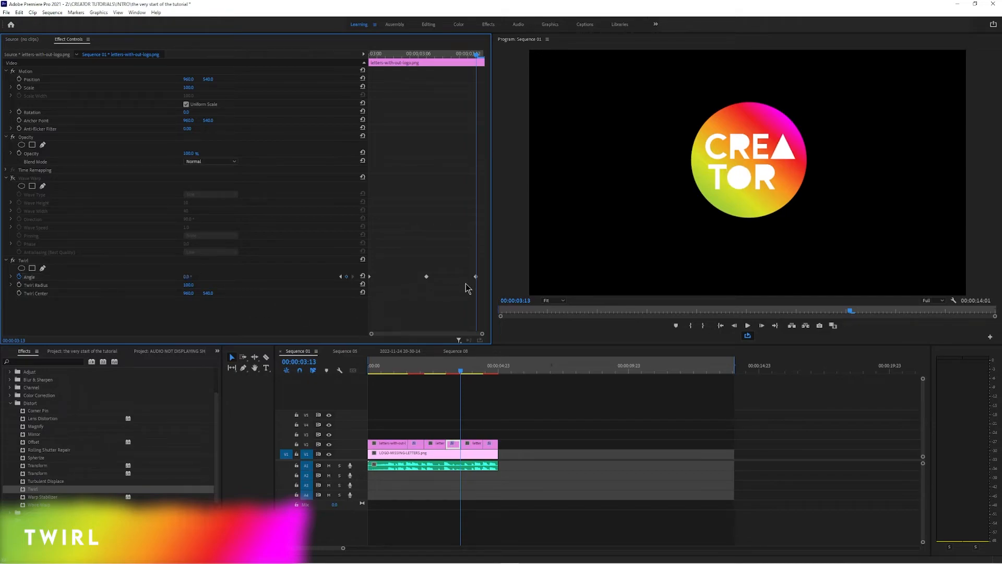
Scrub through the Twirl keyframes and play the sequence from the start to check the twirl animation
{"action": "left_click_drag", "start_coordinate": [479, 61], "coordinate": [424, 106]}
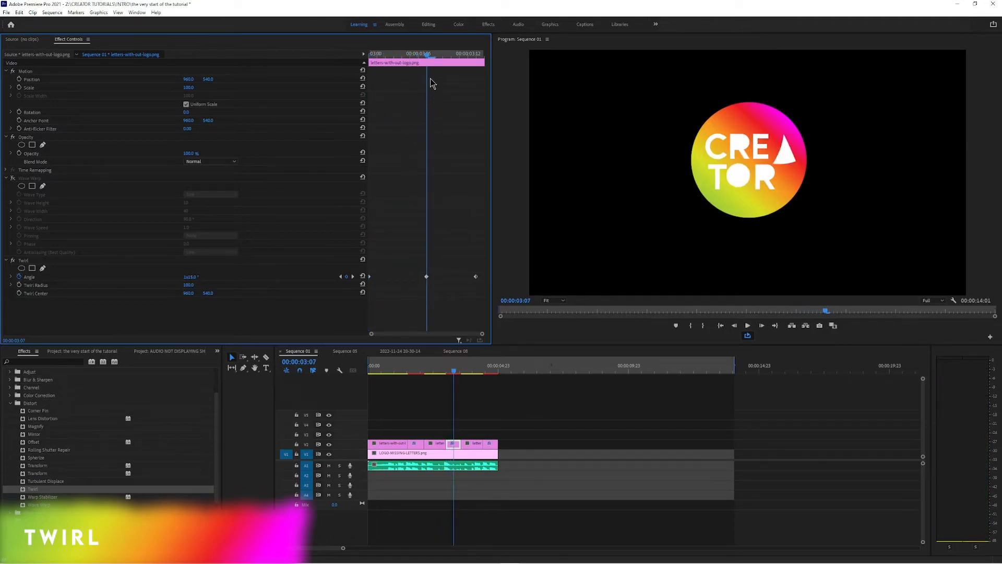
{"action": "left_click_drag", "start_coordinate": [428, 58], "coordinate": [475, 73]}
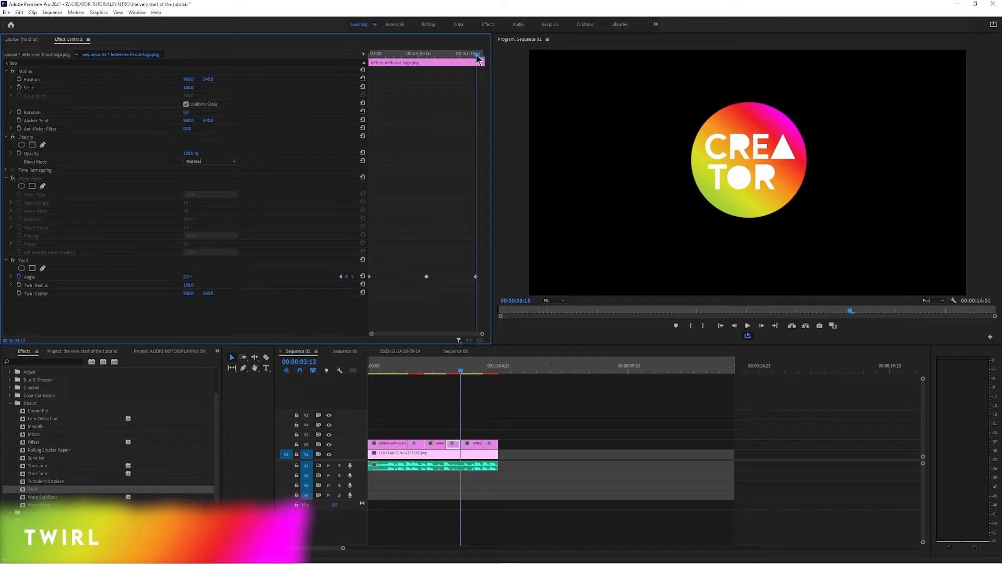
{"action": "left_click_drag", "start_coordinate": [476, 59], "coordinate": [370, 78]}
{"action": "left_click", "coordinate": [439, 373]}
{"action": "left_click_drag", "start_coordinate": [437, 373], "coordinate": [367, 387]}
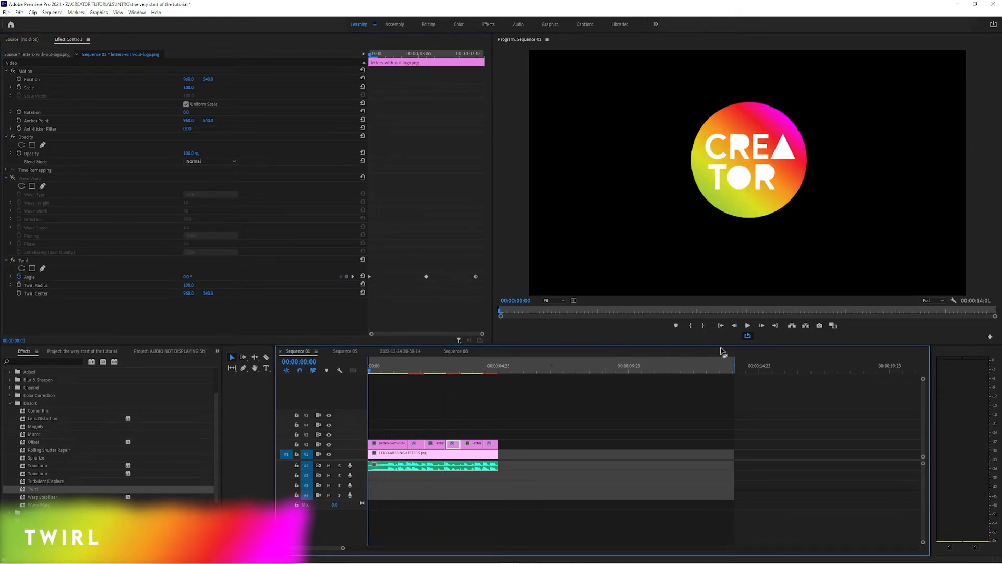
{"action": "left_click", "coordinate": [747, 327]}
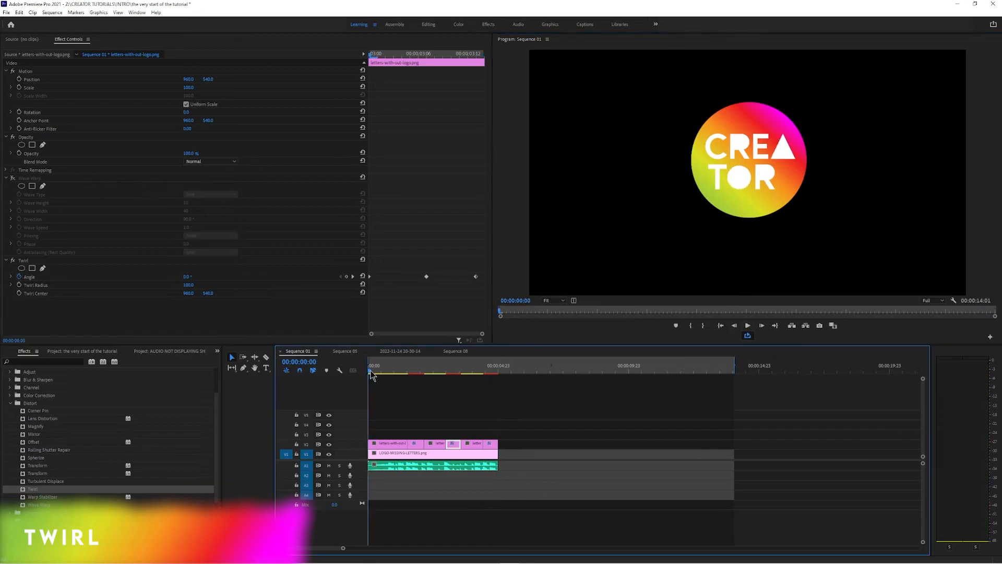
Turn off Wave Warp on the last clip on V2 and apply the Spherize distort effect to it
{"action": "left_click_drag", "start_coordinate": [369, 368], "coordinate": [491, 388]}
{"action": "left_click", "coordinate": [493, 446]}
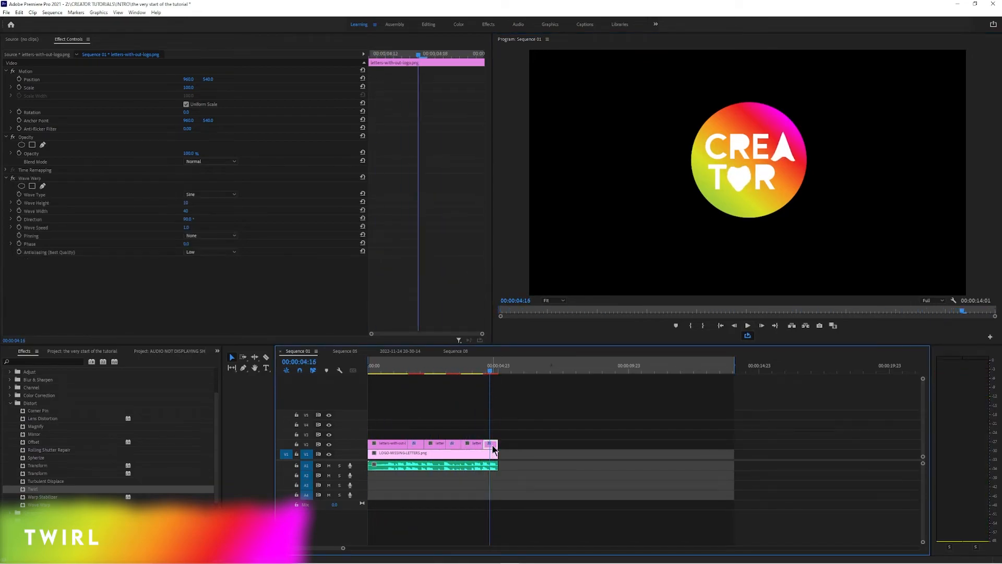
{"action": "left_click", "coordinate": [13, 181]}
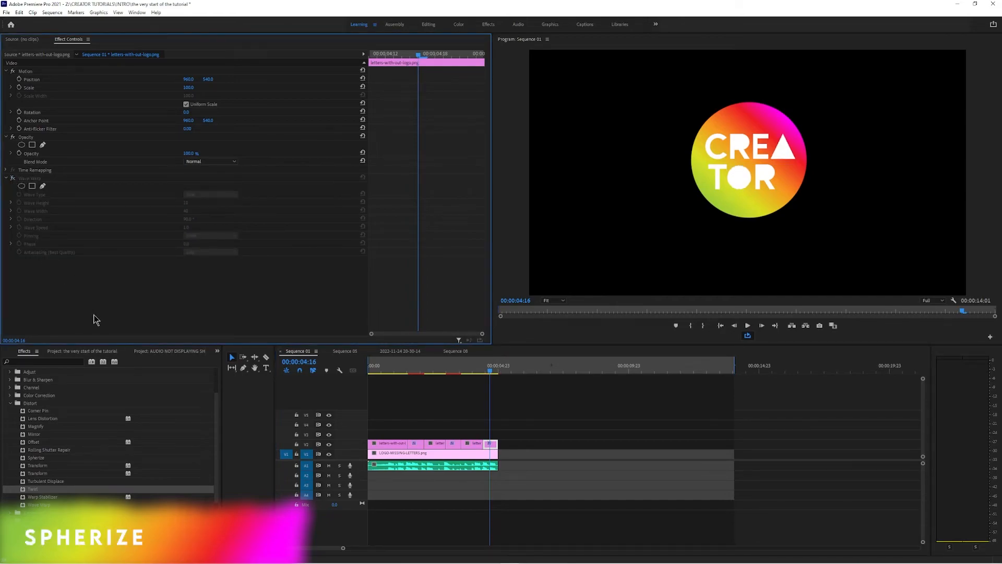
{"action": "left_click", "coordinate": [34, 458]}
{"action": "left_click_drag", "start_coordinate": [23, 459], "coordinate": [64, 463]}
{"action": "left_click_drag", "start_coordinate": [466, 464], "coordinate": [491, 443]}
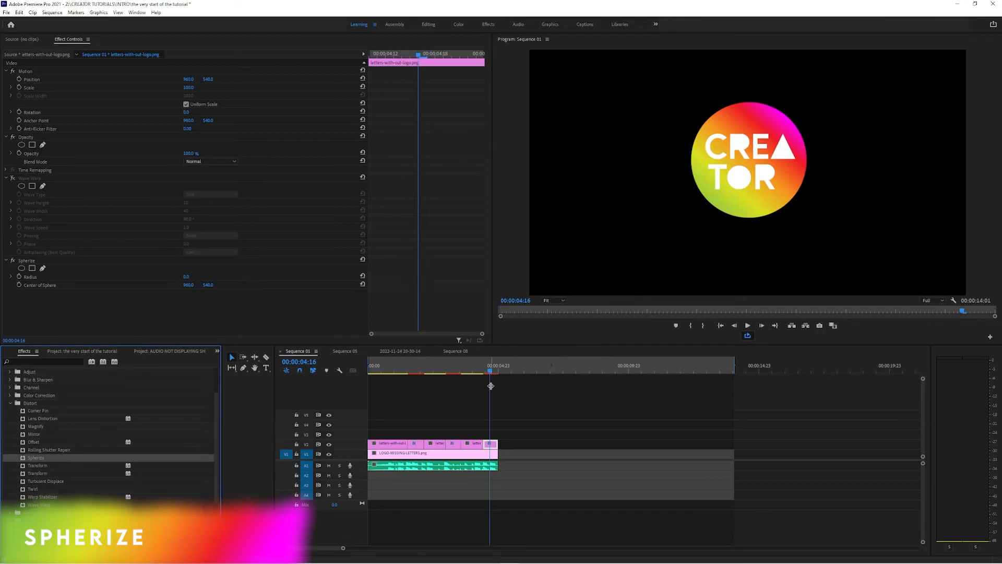
Increase the Spherize Radius at 00:00:04:17 until the letters bulge strongly, and start keyframing the Radius there
{"action": "left_click", "coordinate": [419, 56]}
{"action": "left_click_drag", "start_coordinate": [422, 56], "coordinate": [424, 55]}
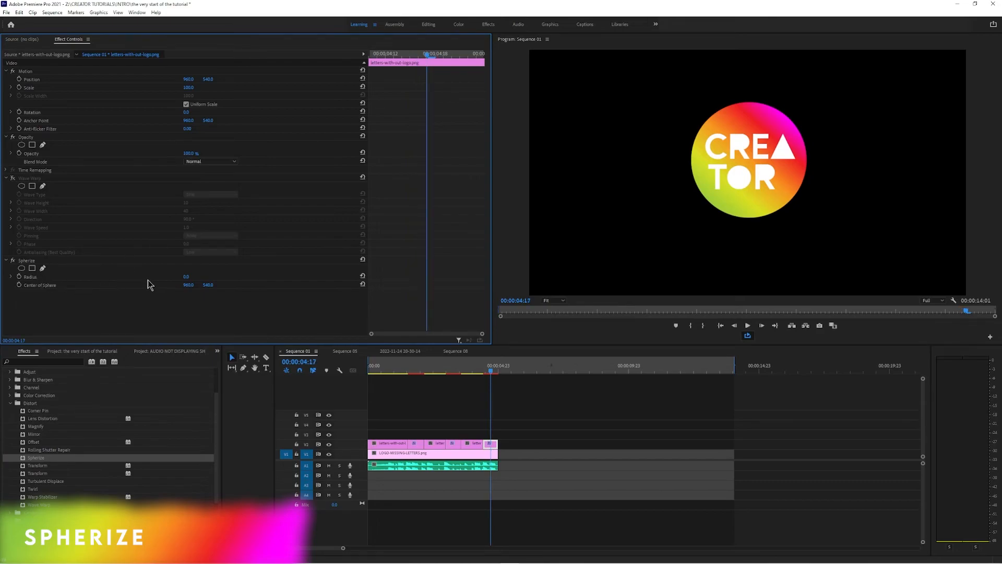
{"action": "left_click_drag", "start_coordinate": [226, 277], "coordinate": [433, 277]}
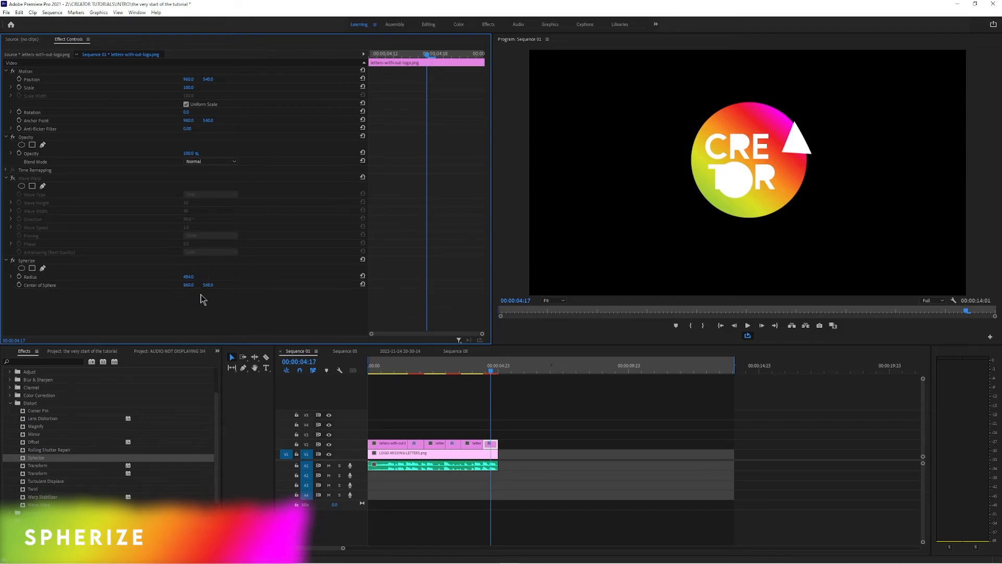
{"action": "left_click", "coordinate": [19, 277]}
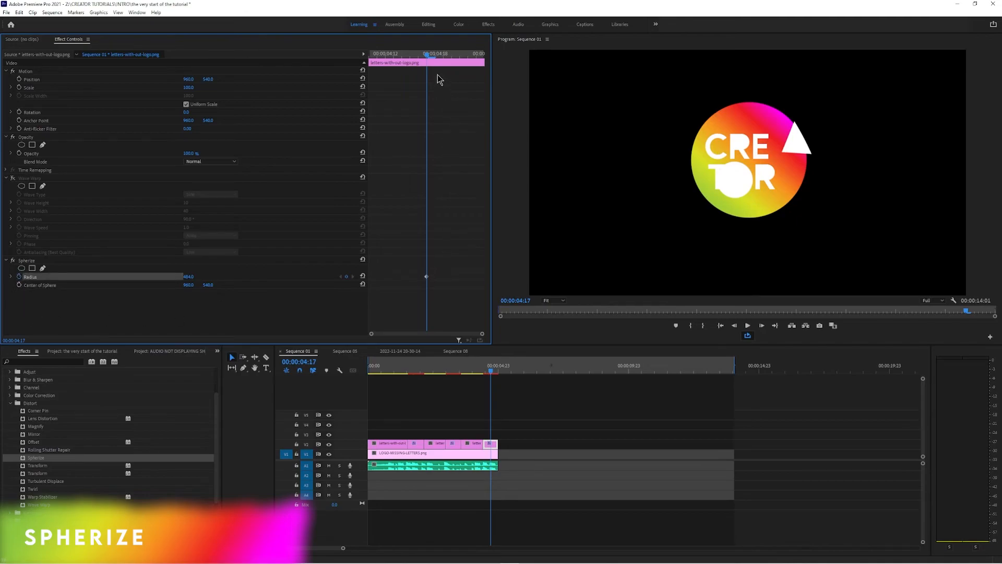
Keyframe the Spherize Radius at 0 at the clip's end, 00:00:04:23, and at its start, 00:00:04:10
{"action": "left_click_drag", "start_coordinate": [427, 58], "coordinate": [479, 65]}
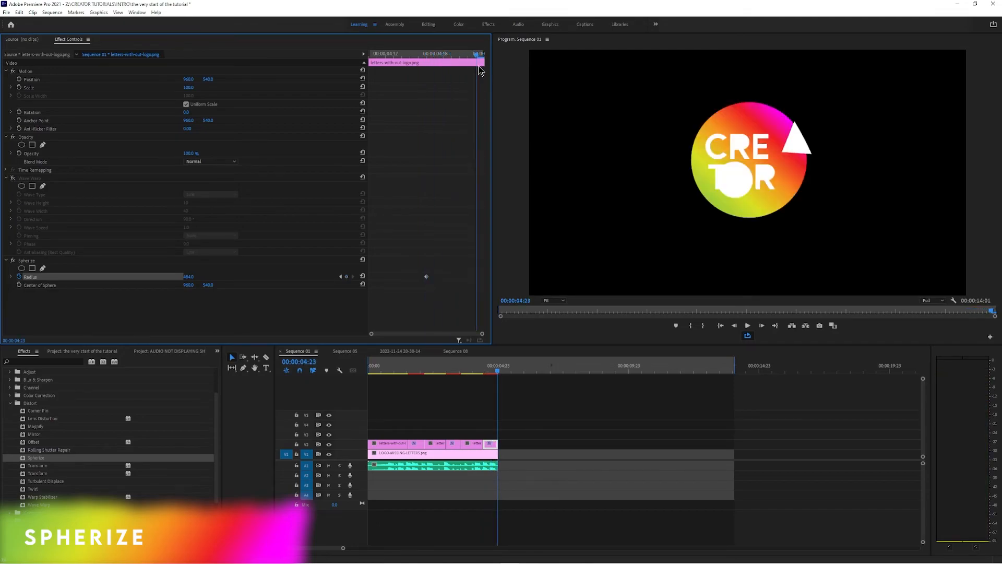
{"action": "left_click", "coordinate": [192, 276]}
{"action": "key", "text": "Return"}
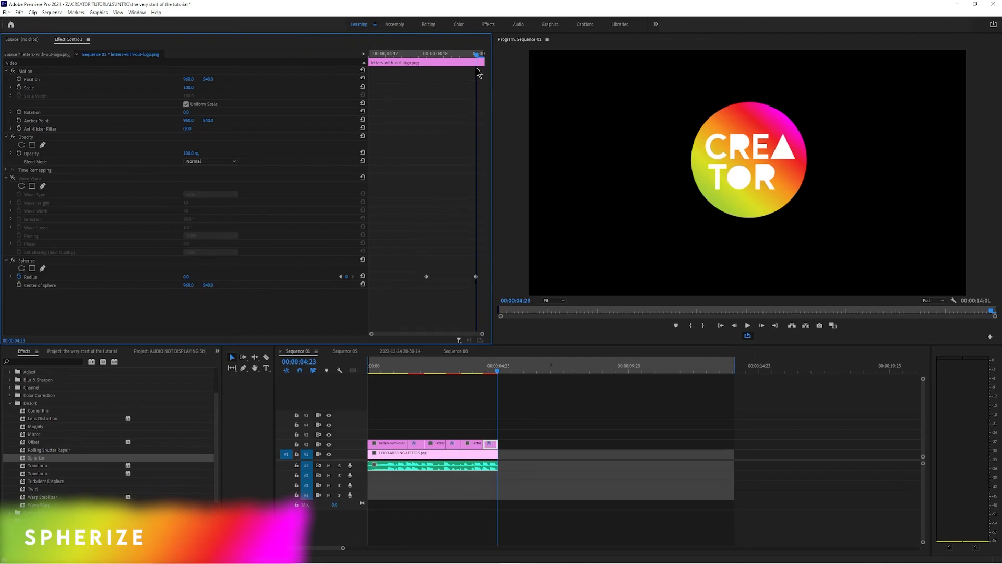
{"action": "left_click_drag", "start_coordinate": [478, 55], "coordinate": [372, 79]}
{"action": "left_click", "coordinate": [187, 277]}
{"action": "type", "text": "0"}
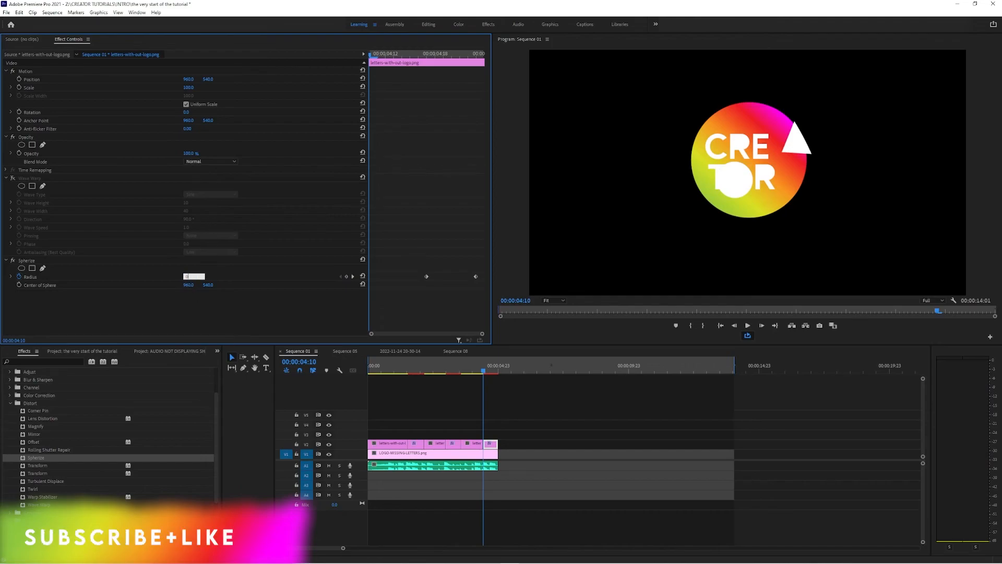
{"action": "key", "text": "Return"}
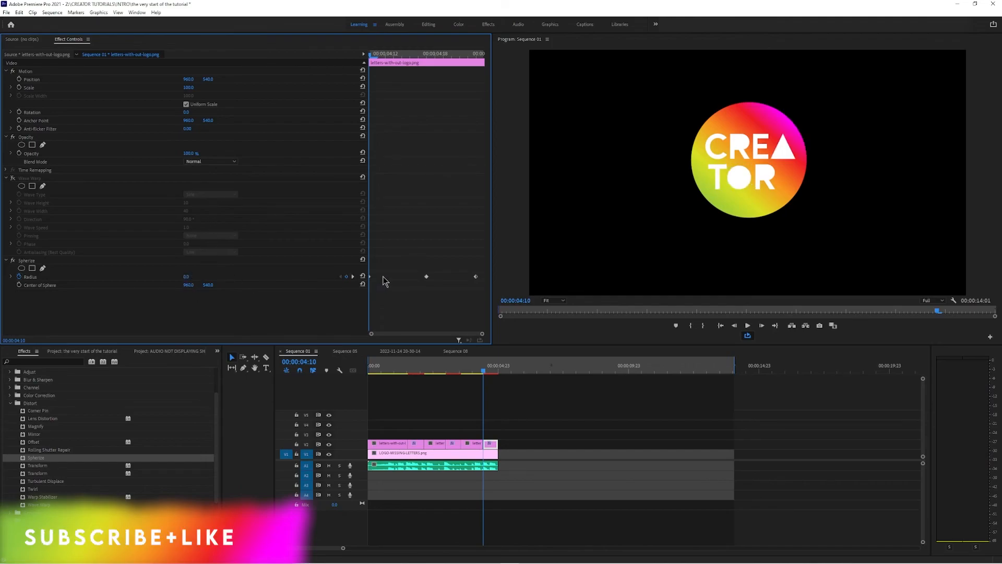
Return the playhead to the start of the sequence to preview the Spherize animation
{"action": "key", "text": "Down"}
{"action": "left_click_drag", "start_coordinate": [499, 374], "coordinate": [369, 392]}
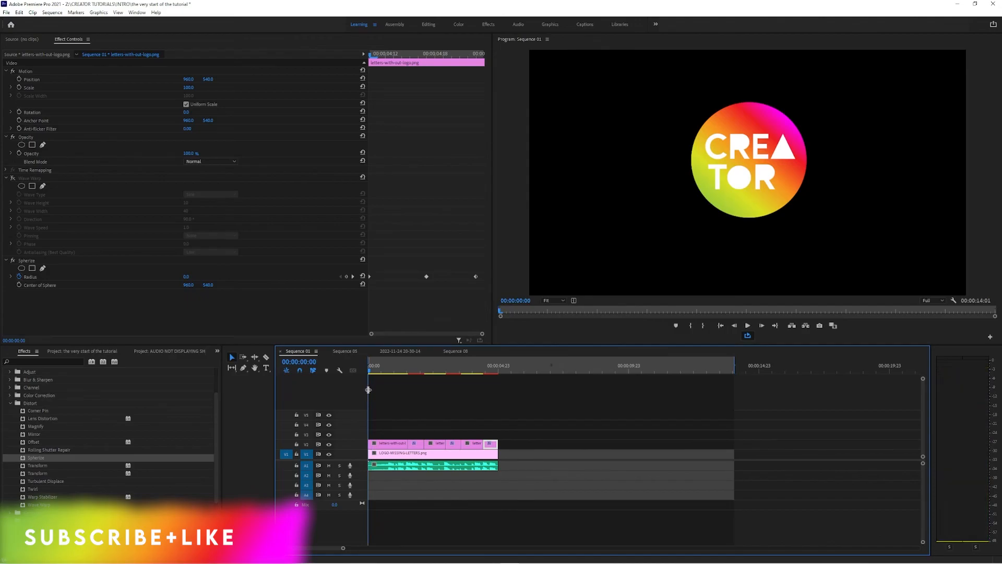